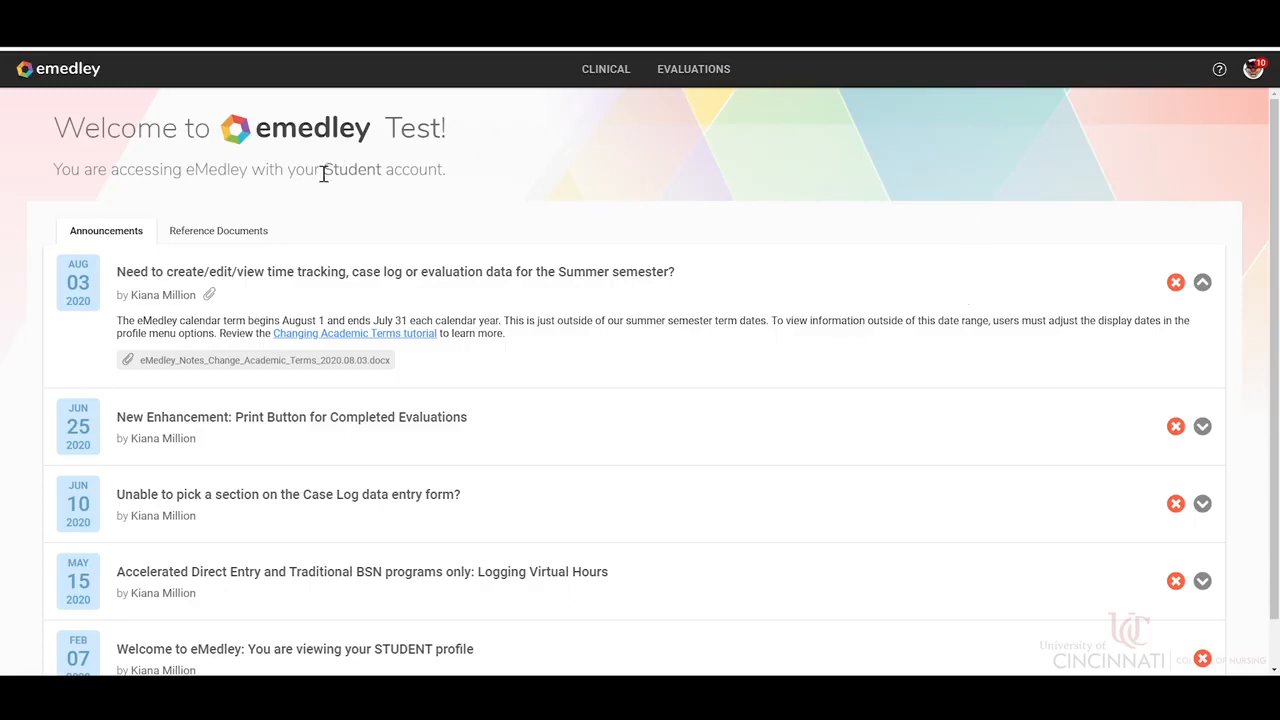
drag(330, 183, 450, 176)
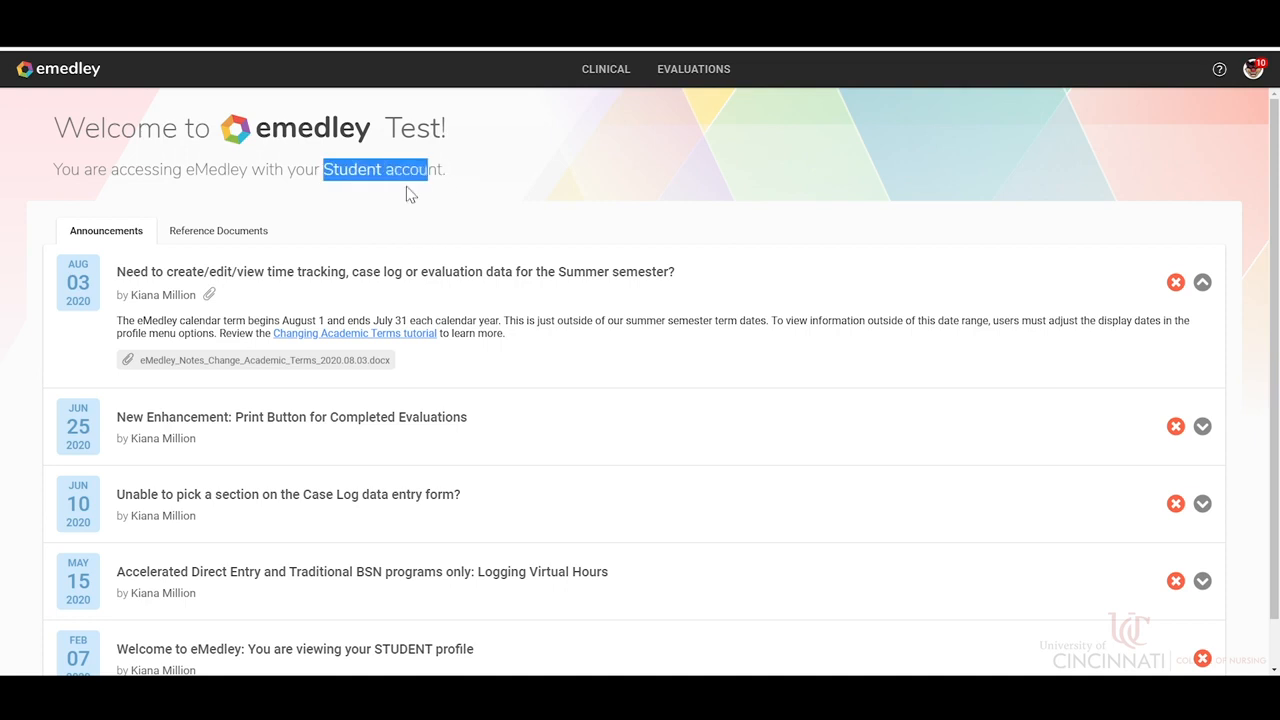
click(406, 136)
drag(386, 136, 458, 137)
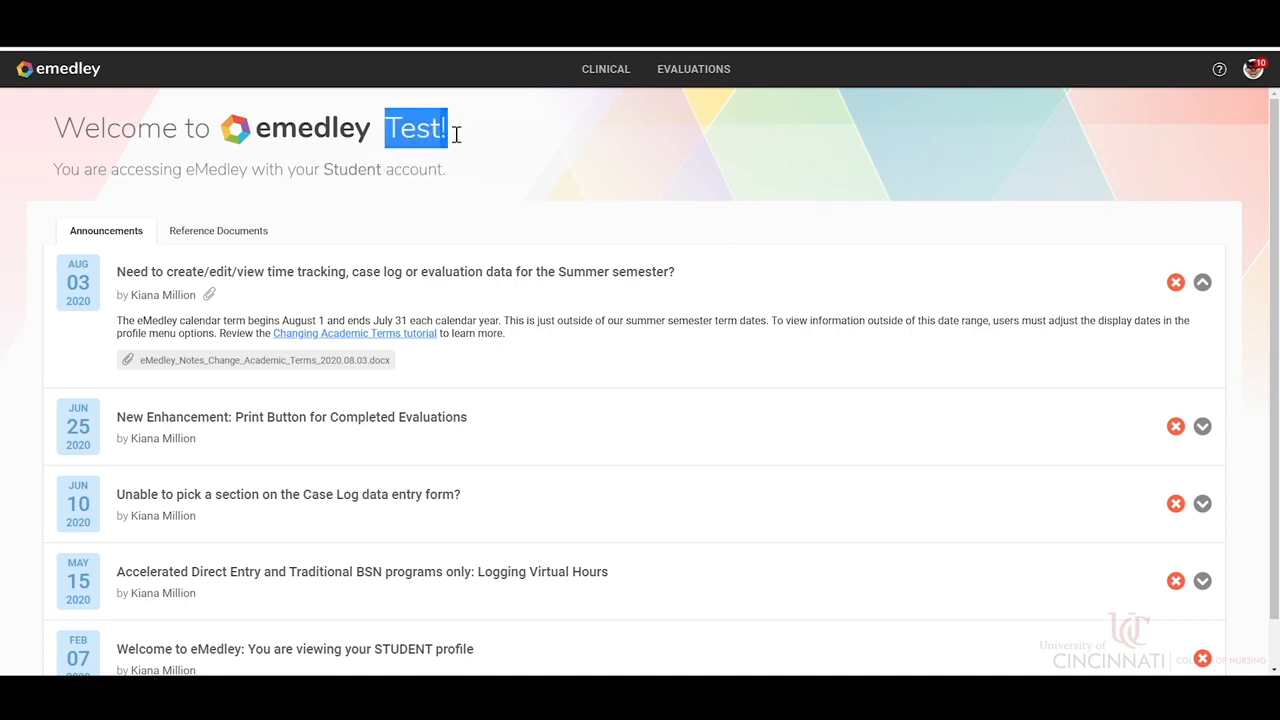
click(490, 122)
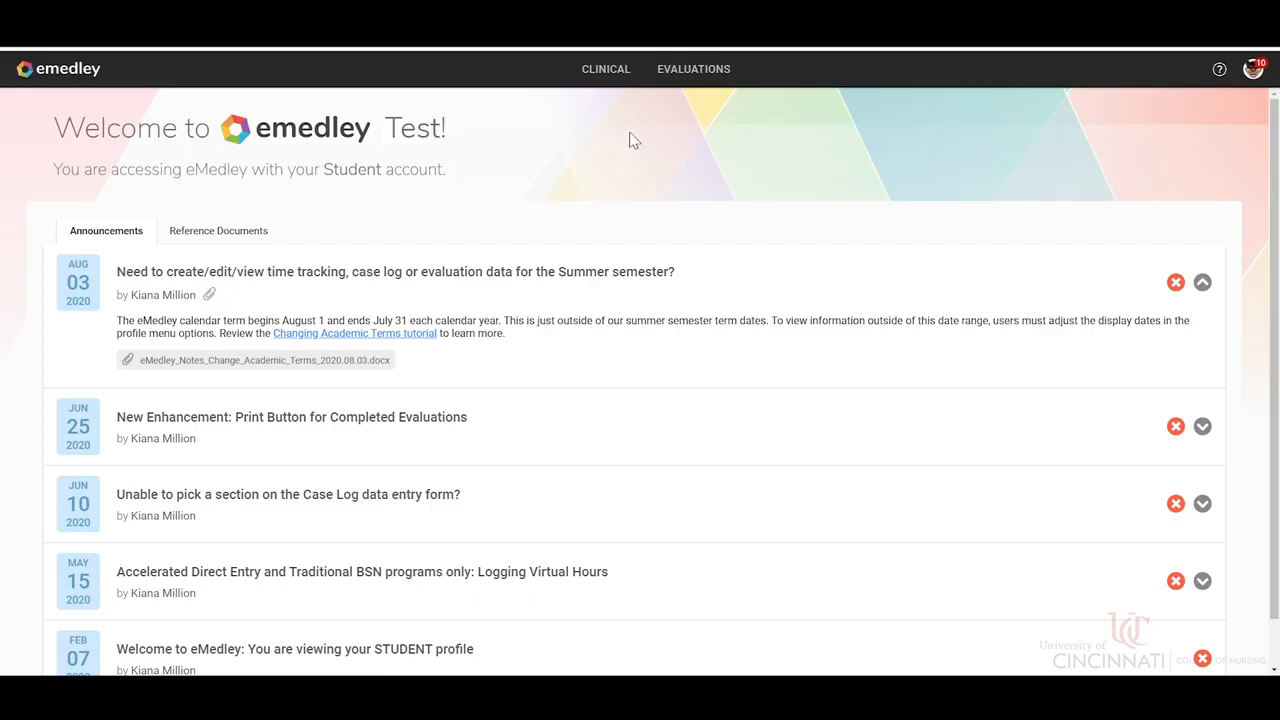
Open the Case Logs list from the clinical eclas section.
click(622, 76)
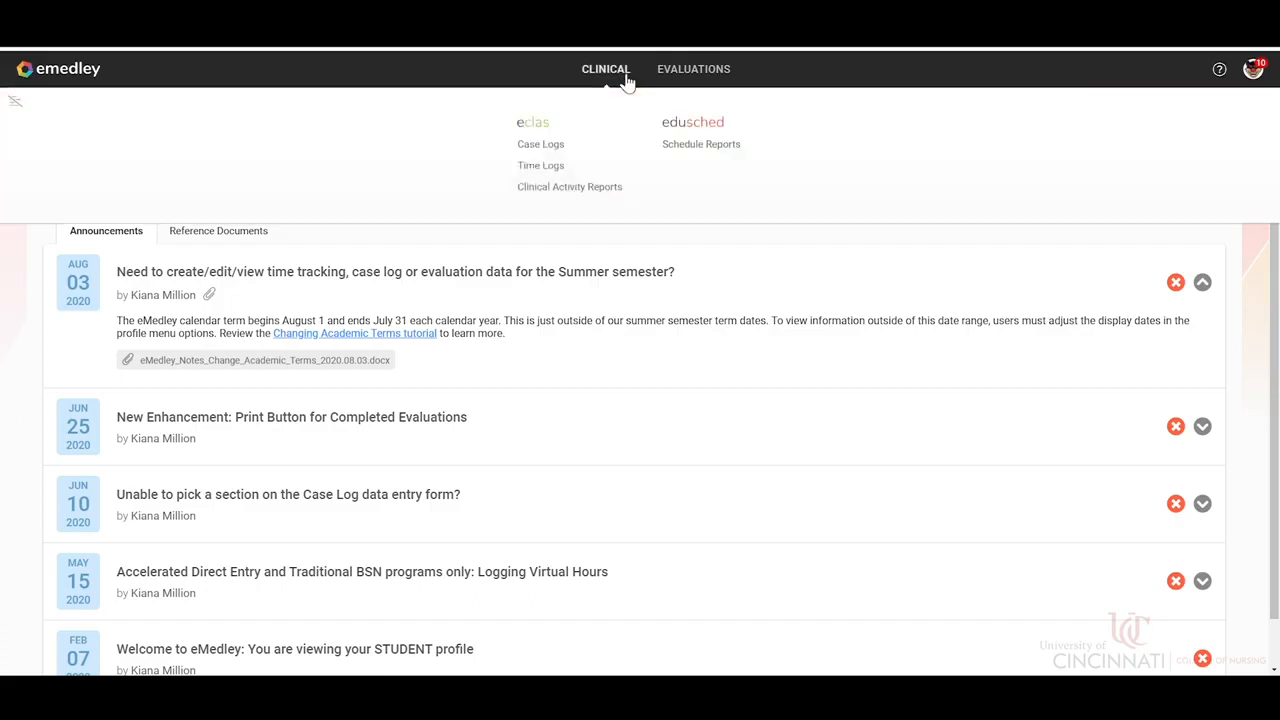
click(545, 147)
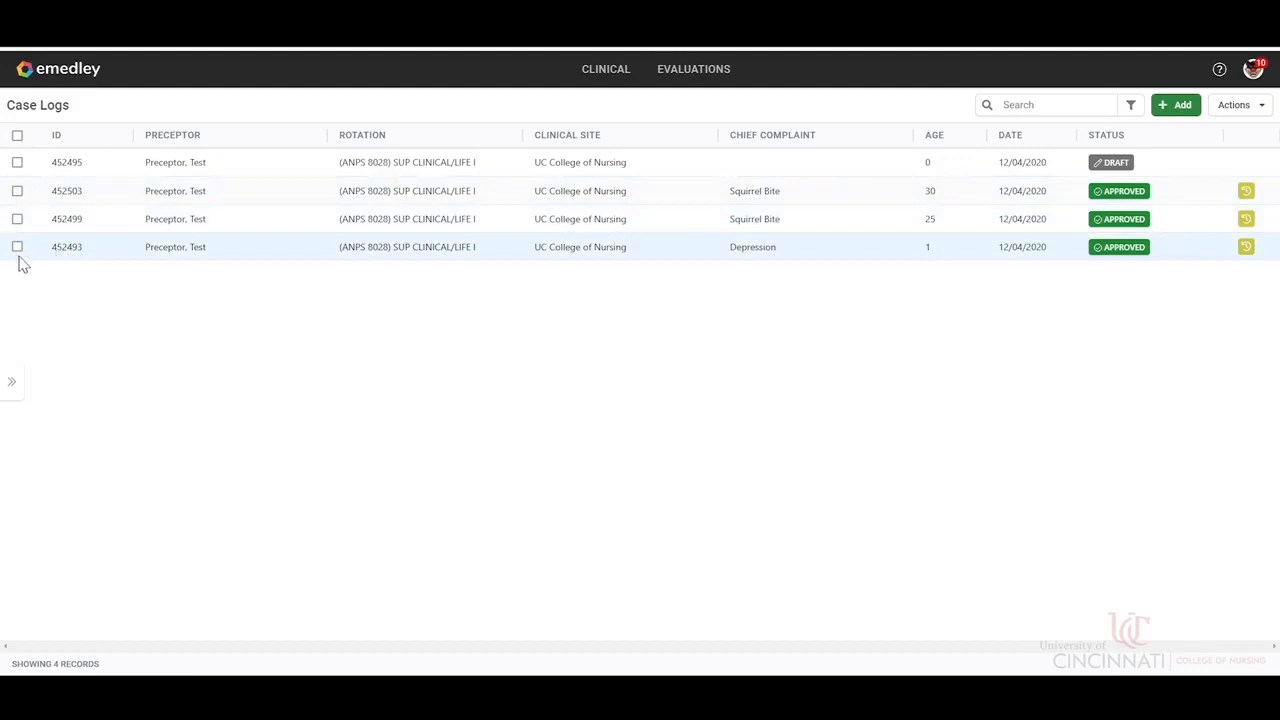
Select the draft case log to review the actions available for it, and clear the selection.
click(17, 163)
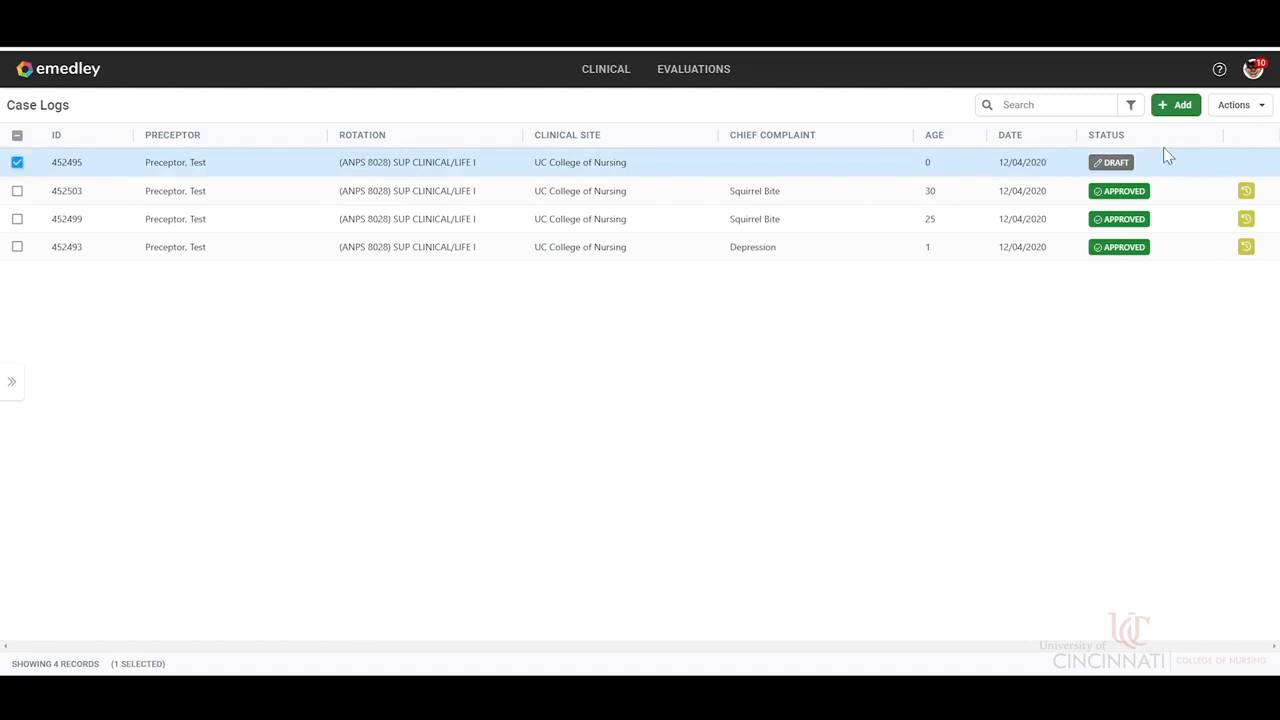
click(1240, 105)
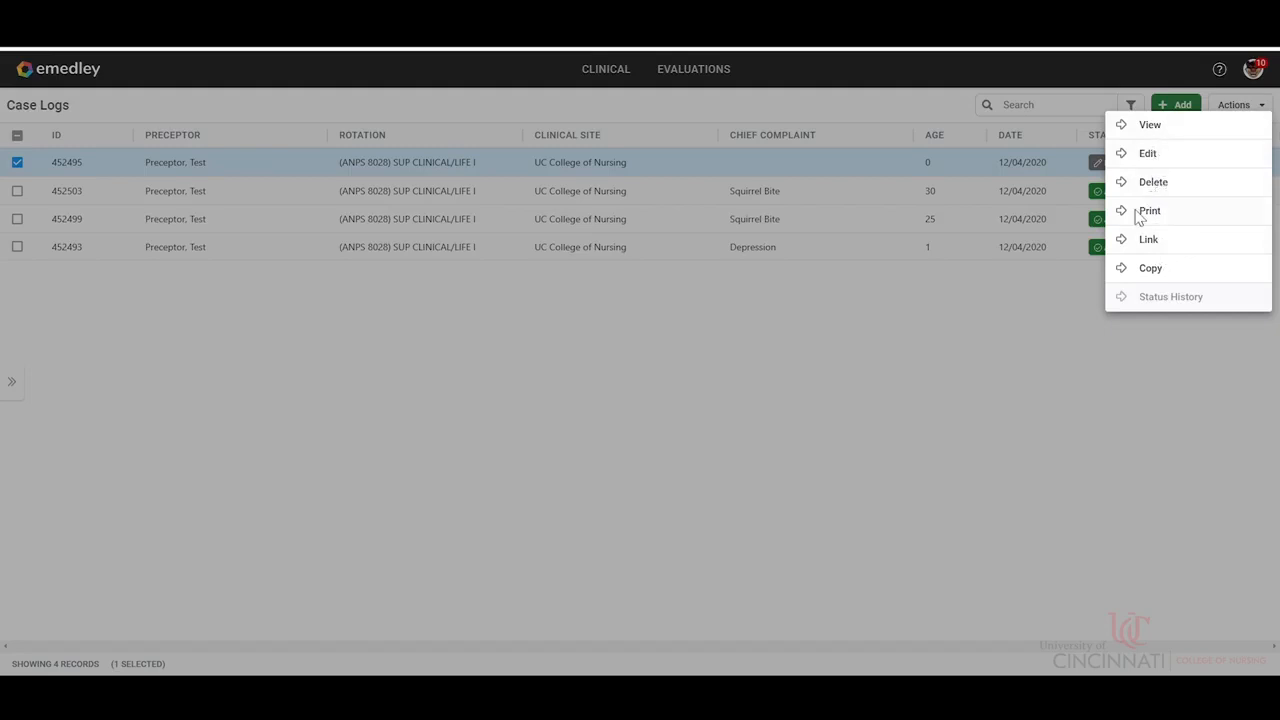
click(1151, 360)
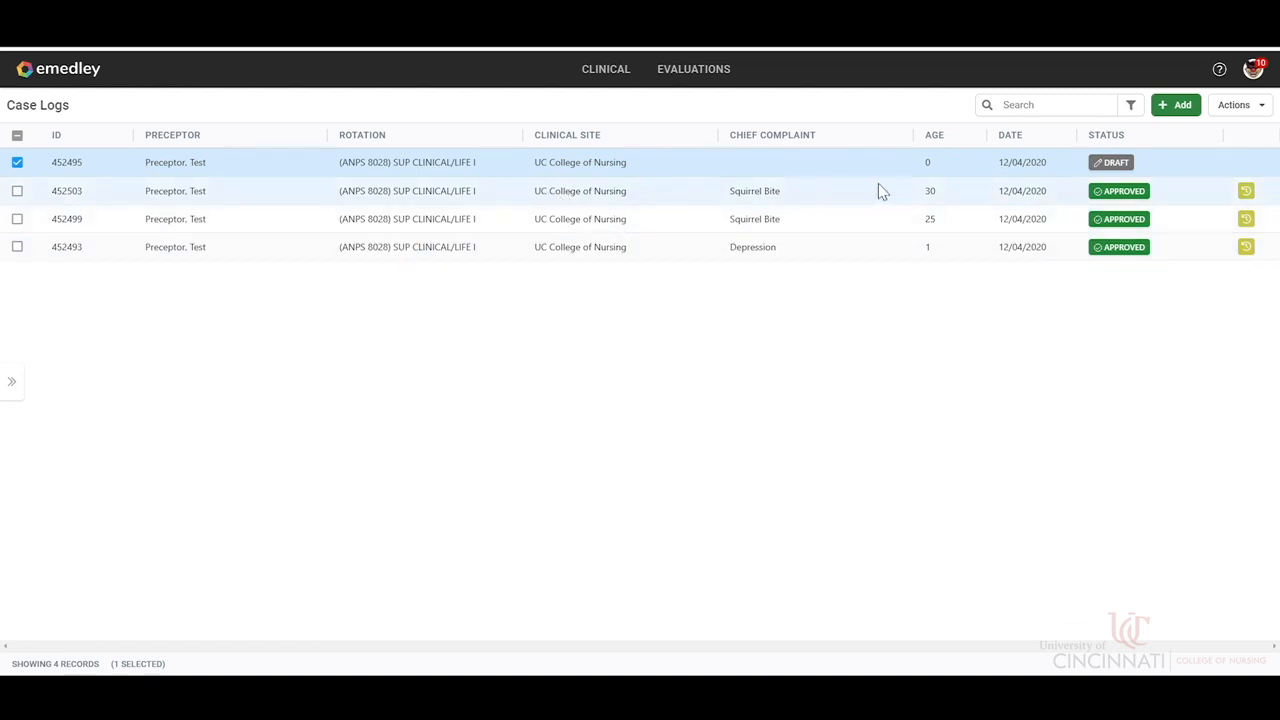
click(17, 163)
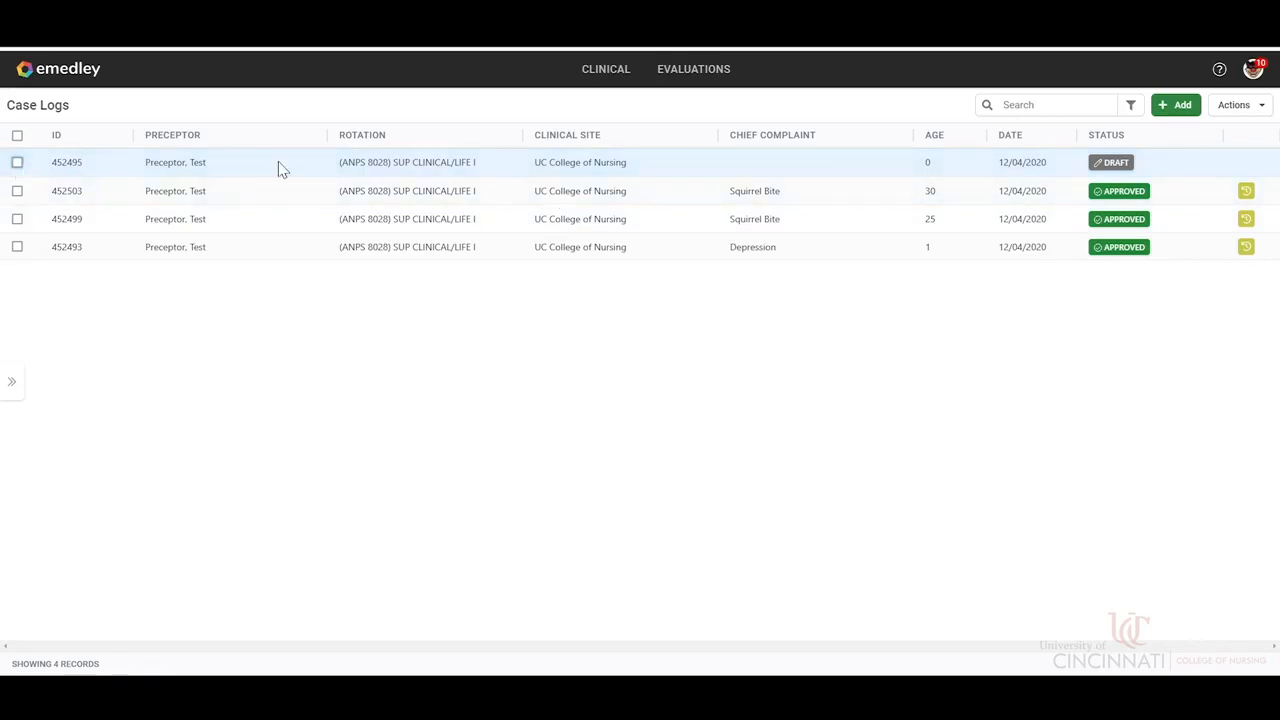
Add a new case log and set its Setting Type to Delivery Room.
click(1176, 106)
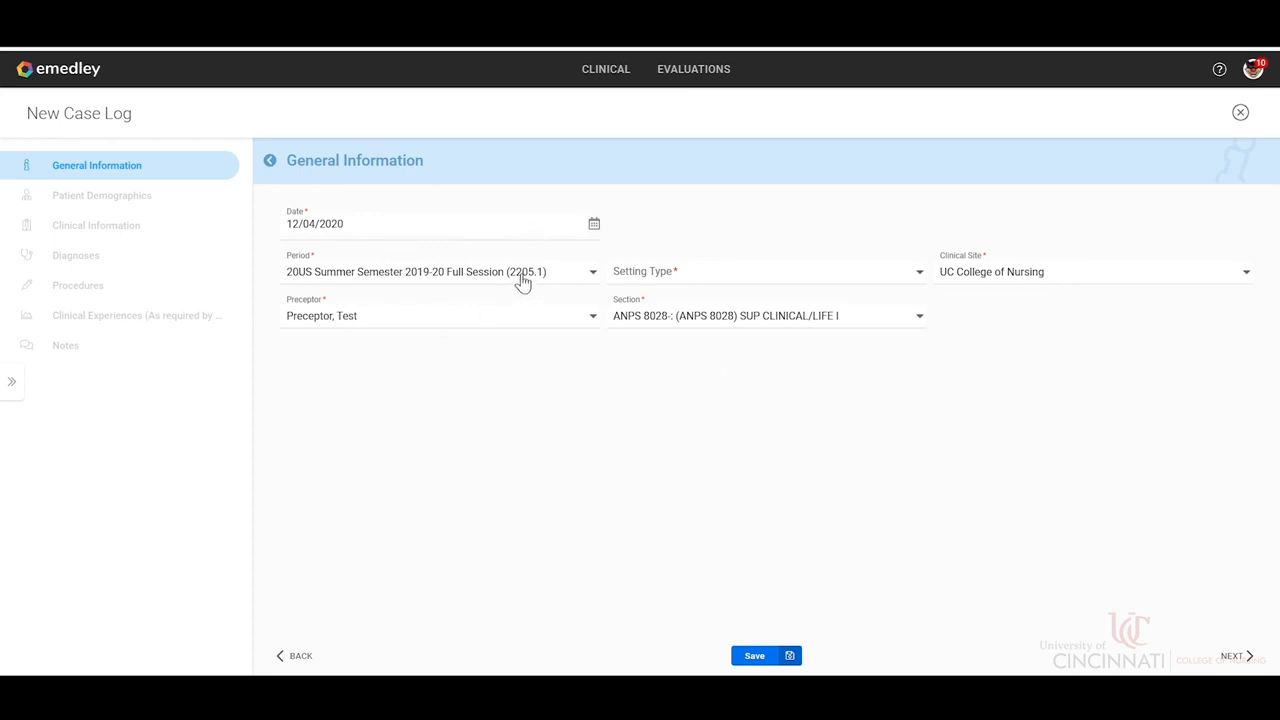
click(590, 276)
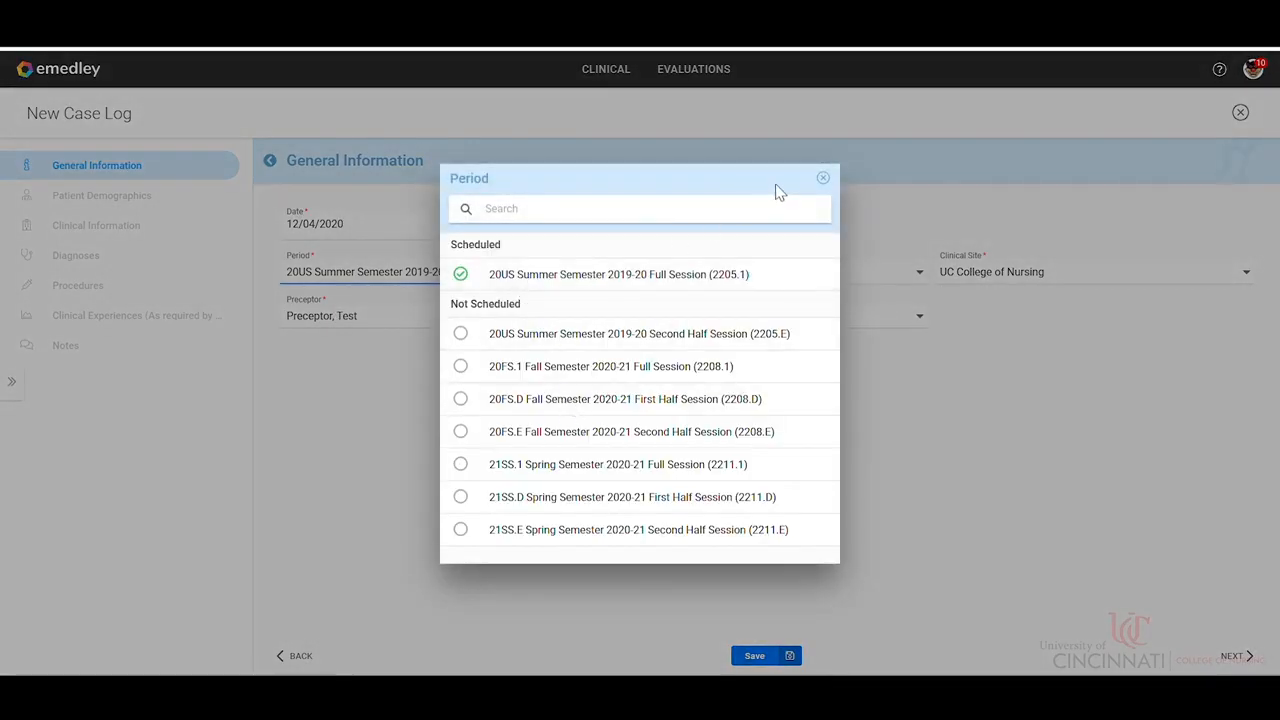
click(823, 179)
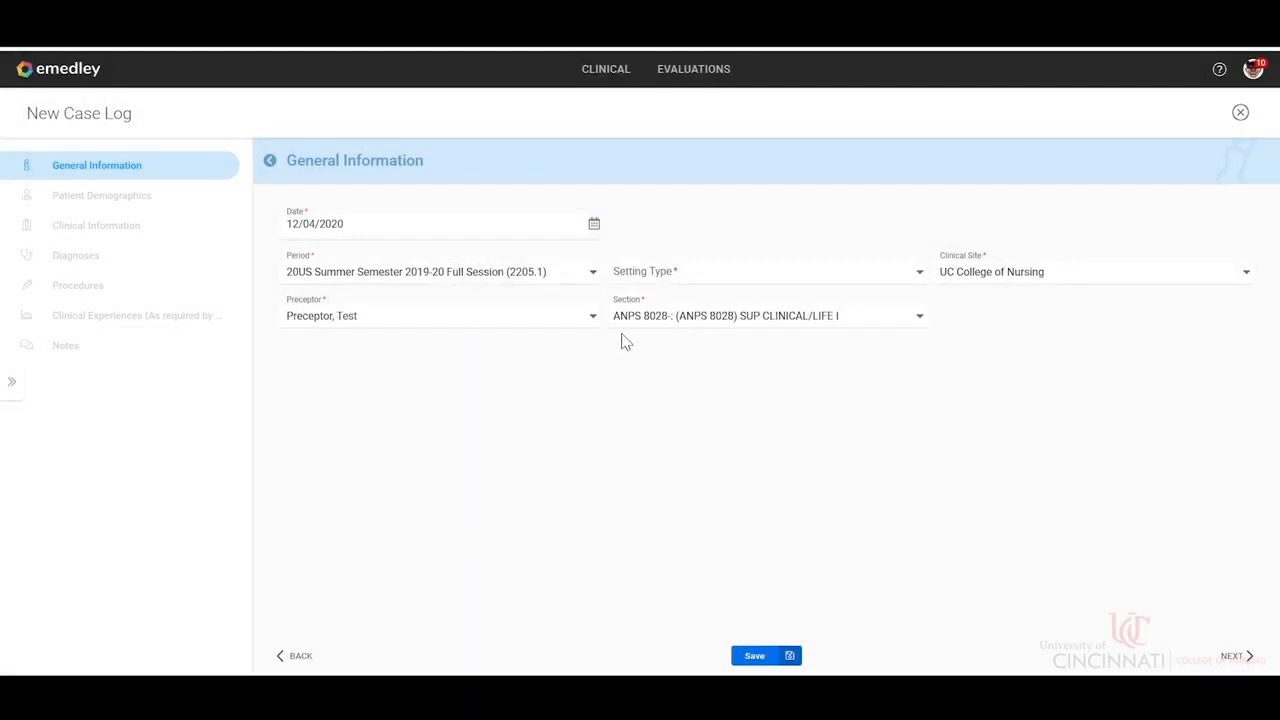
click(695, 288)
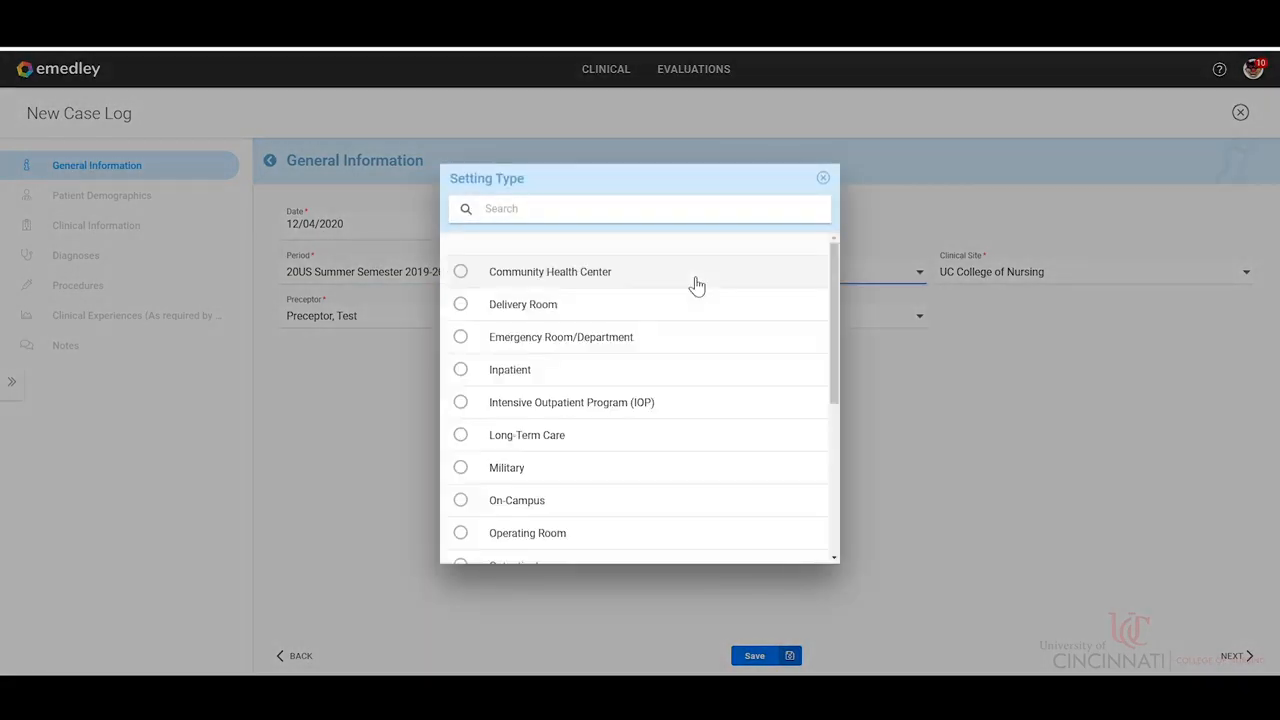
click(528, 313)
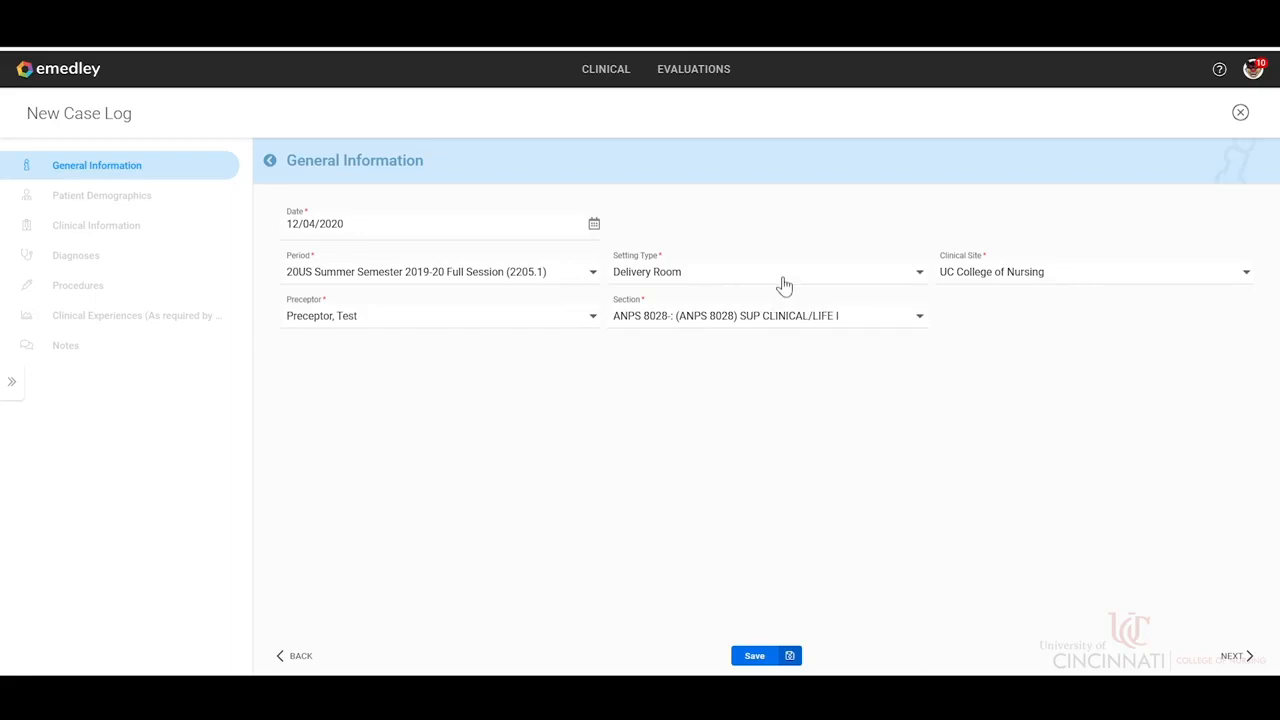
Check the choices offered for Clinical Site, Preceptor and Section in the new case log's general information.
click(1031, 272)
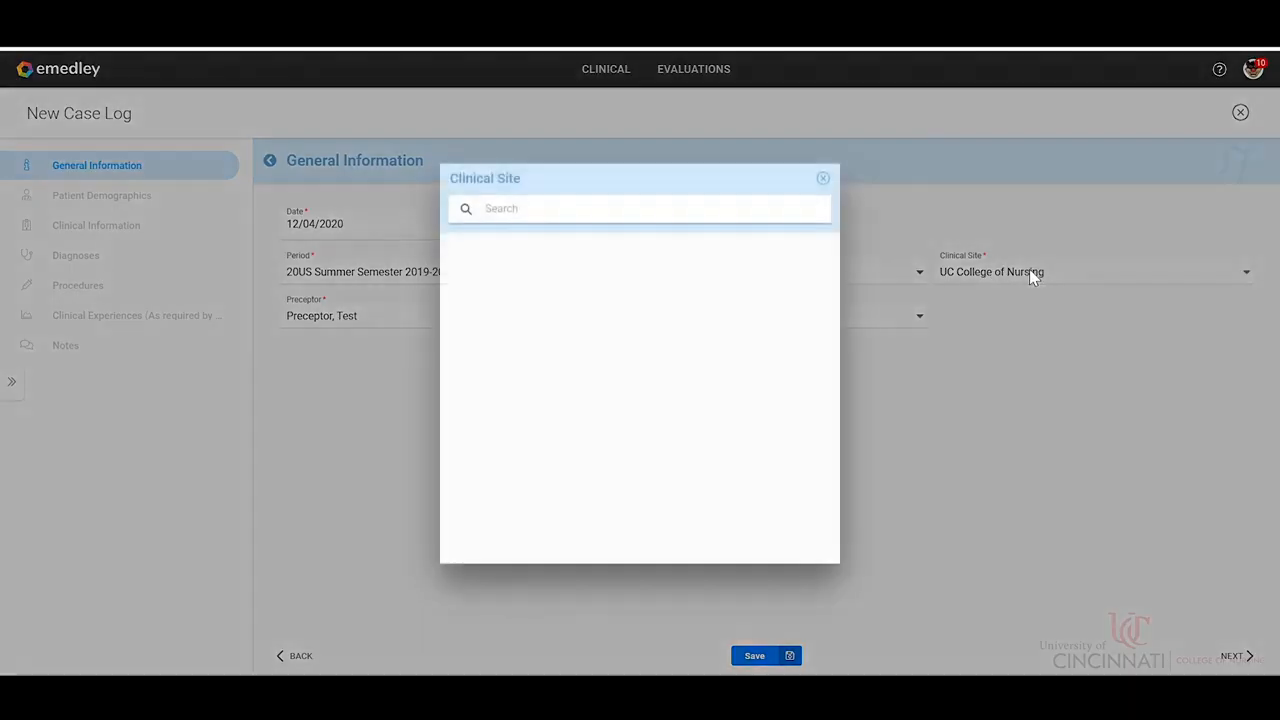
click(826, 181)
click(390, 323)
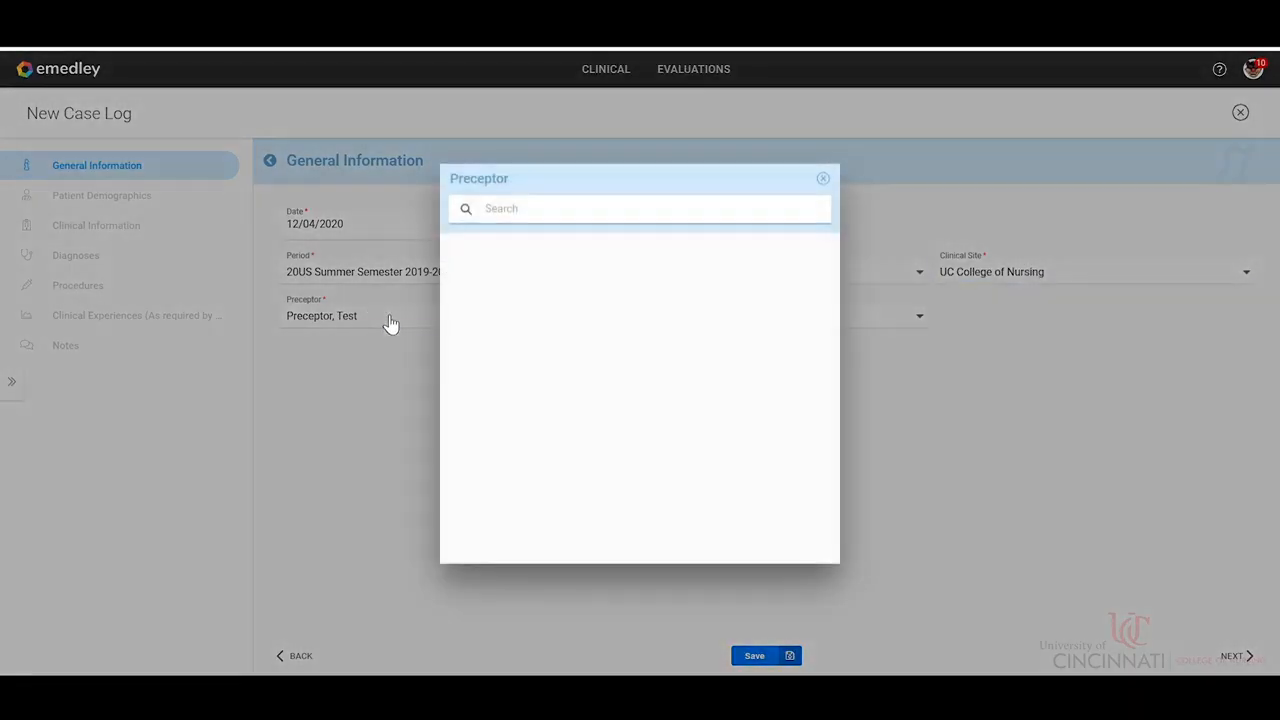
click(825, 179)
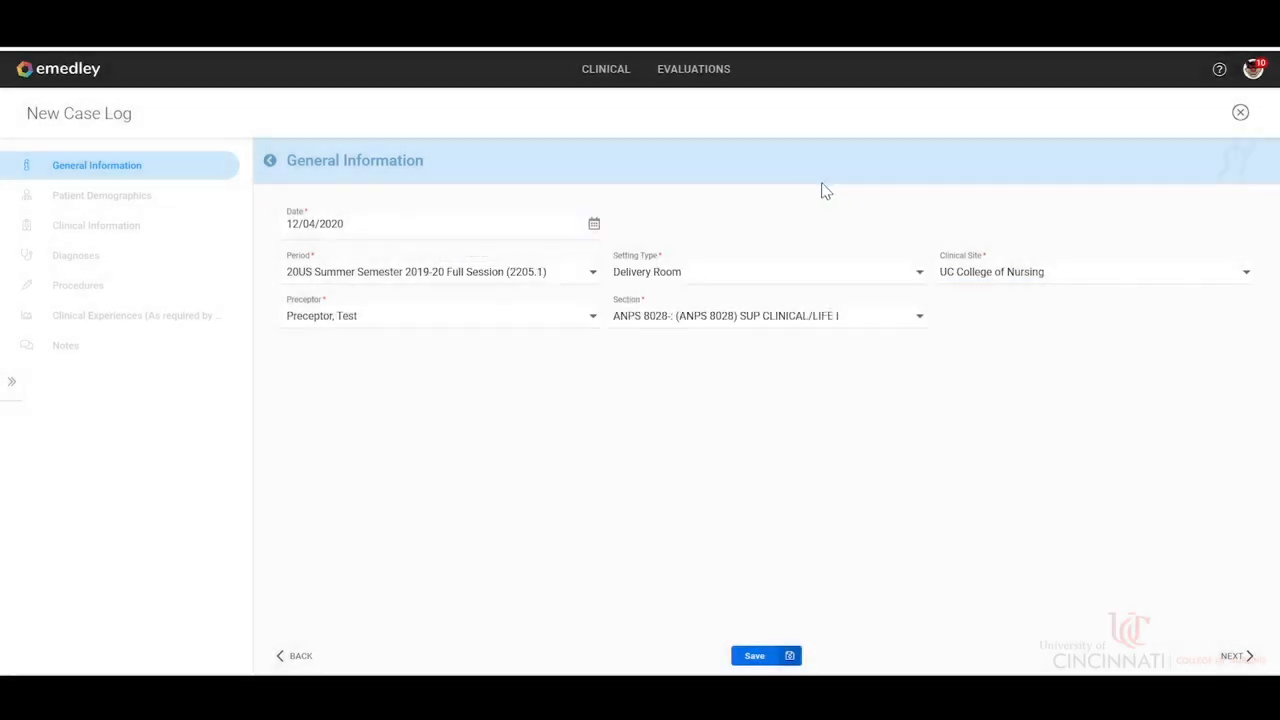
click(773, 324)
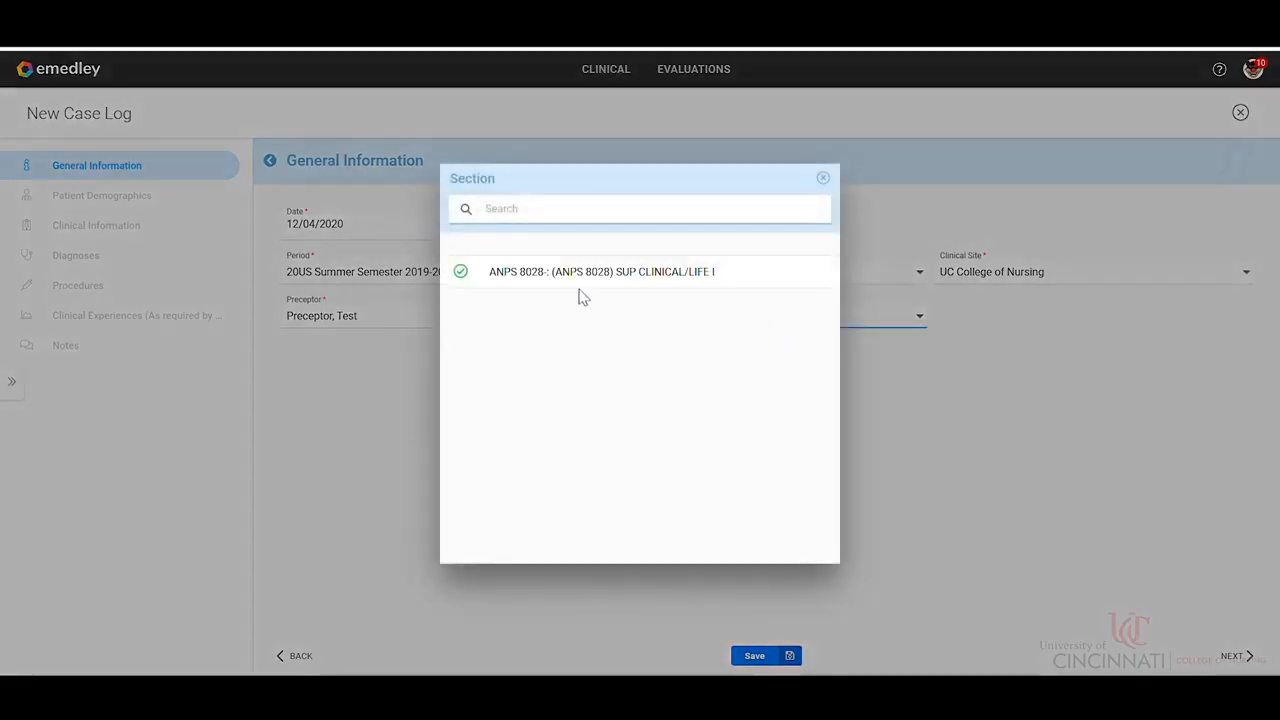
click(823, 177)
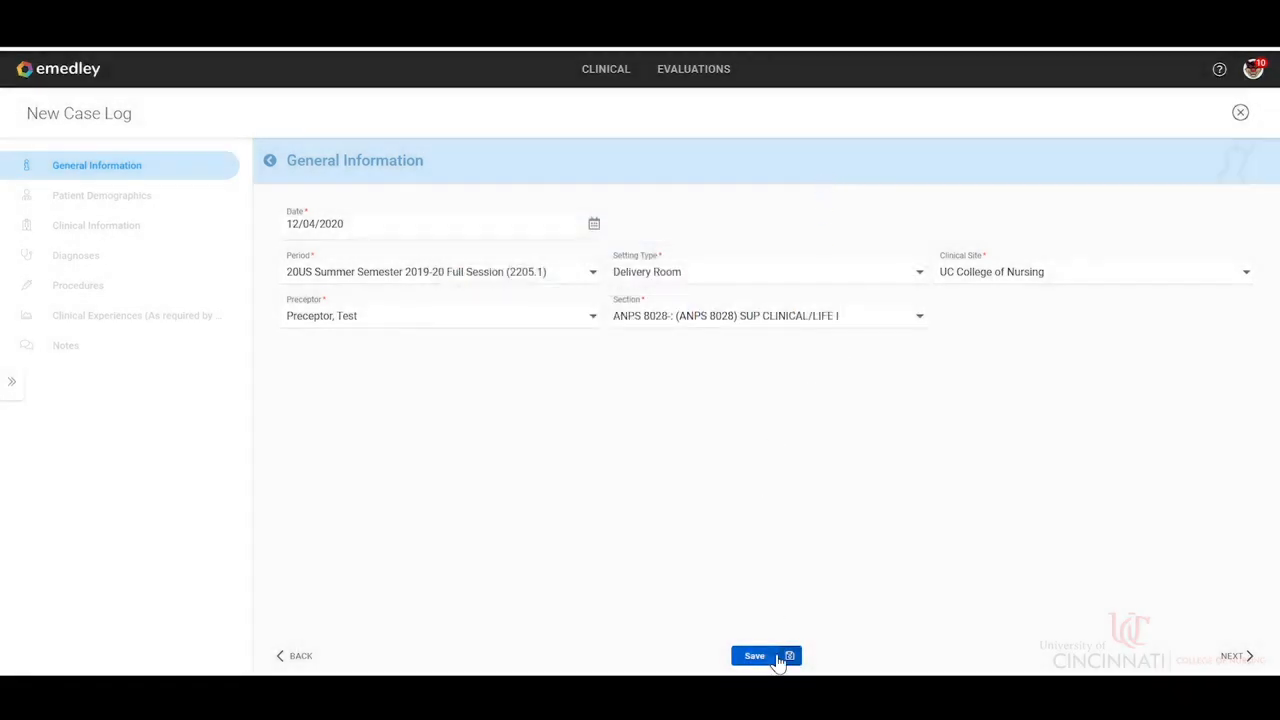
Continue to Patient Demographics and set the patient's age to 28, keeping the age type as Years.
click(1250, 659)
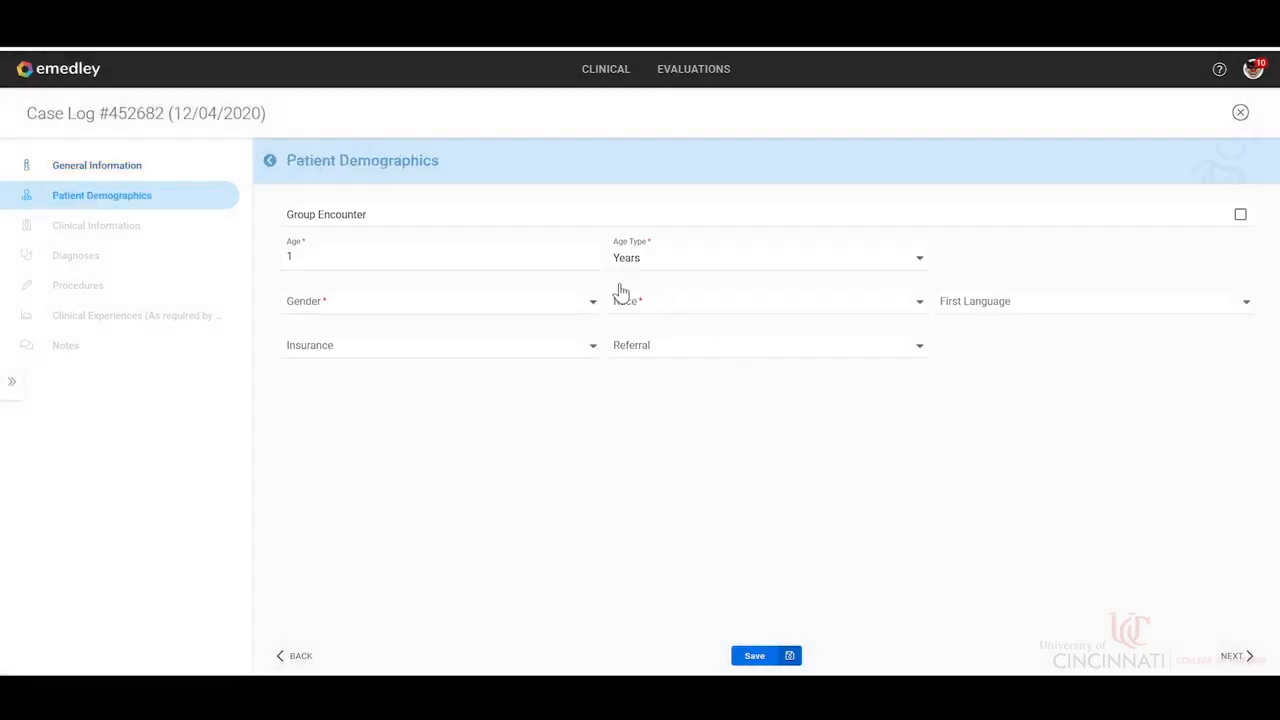
click(522, 271)
key(BackSpace)
text(28)
click(738, 264)
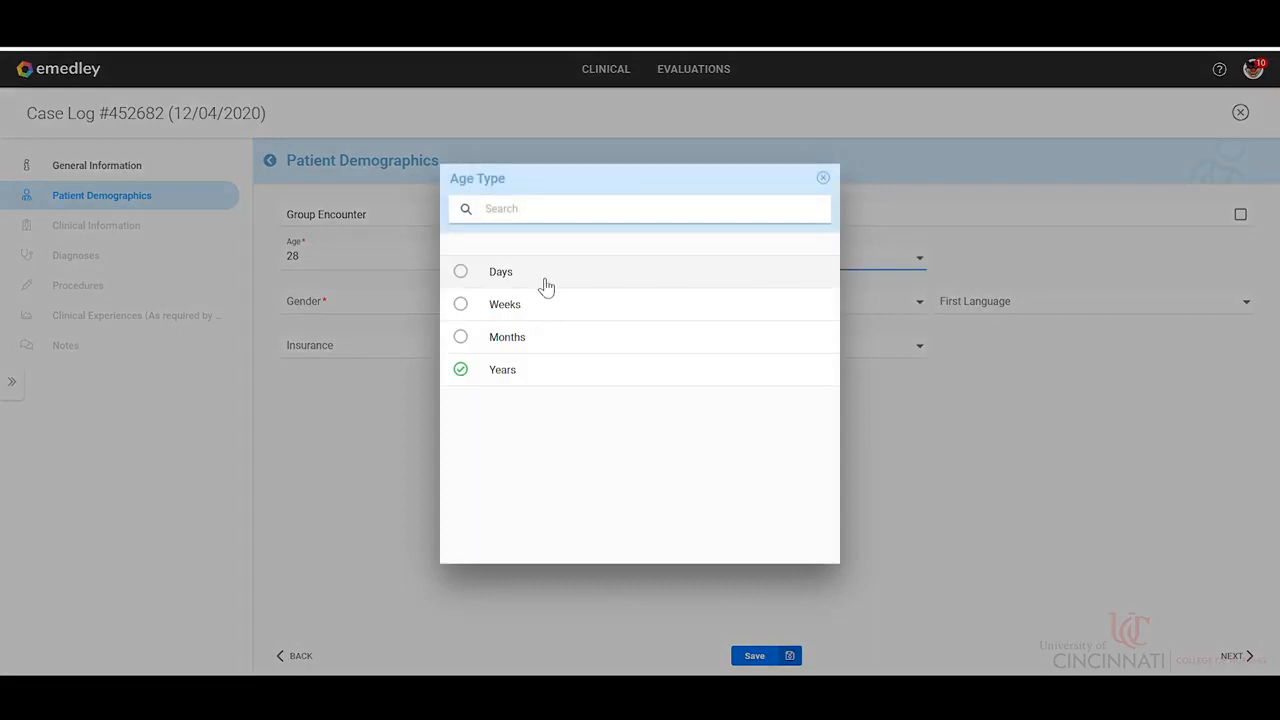
click(821, 178)
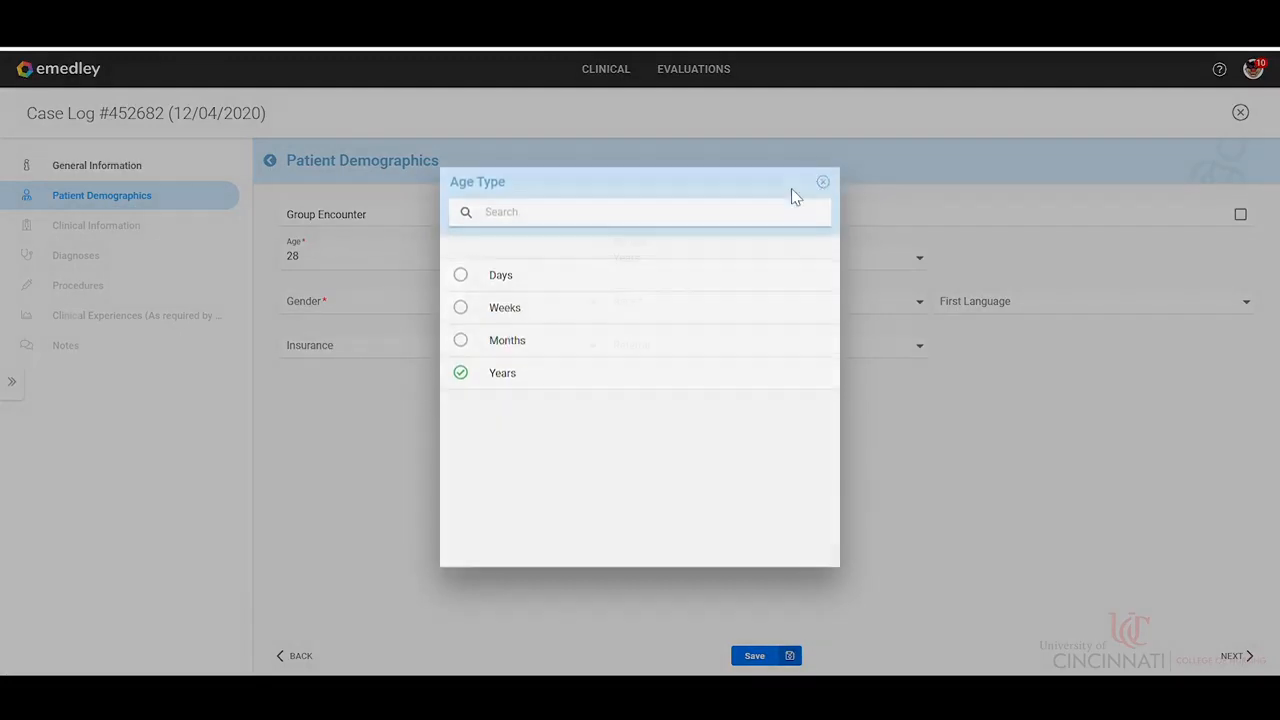
Set the patient's gender to Female and race to Black or African American.
click(503, 311)
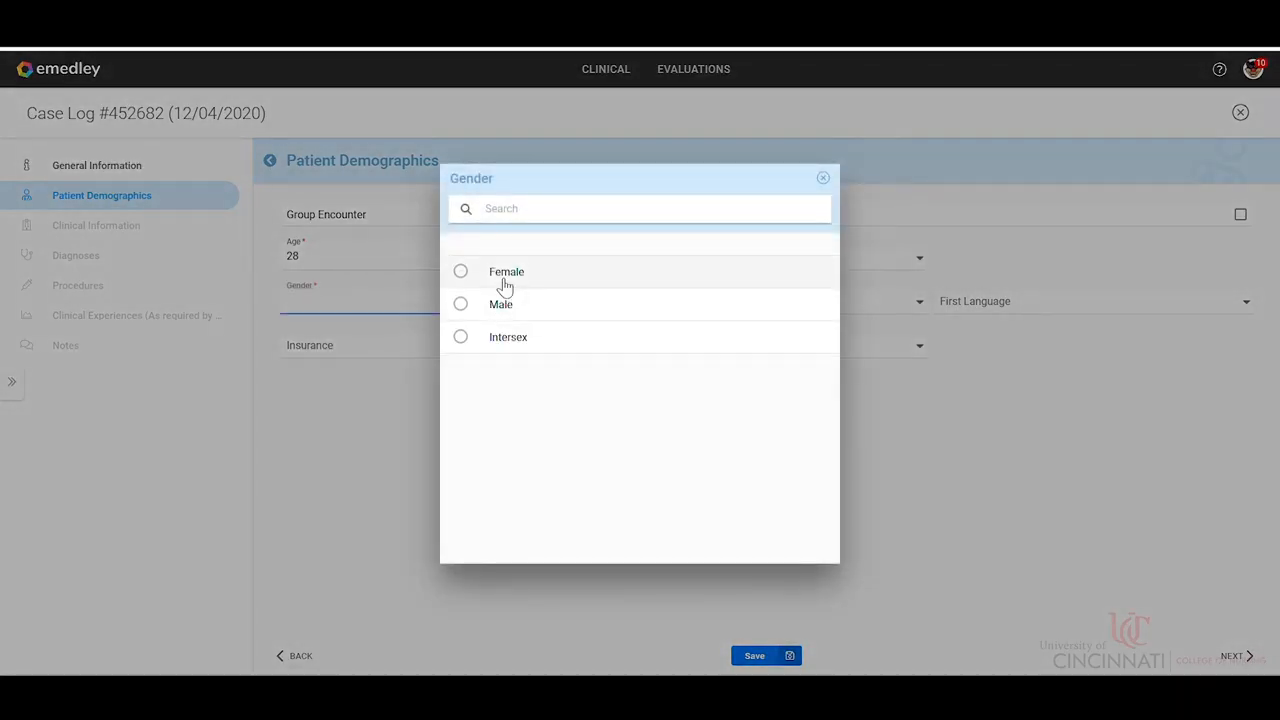
click(505, 284)
click(731, 311)
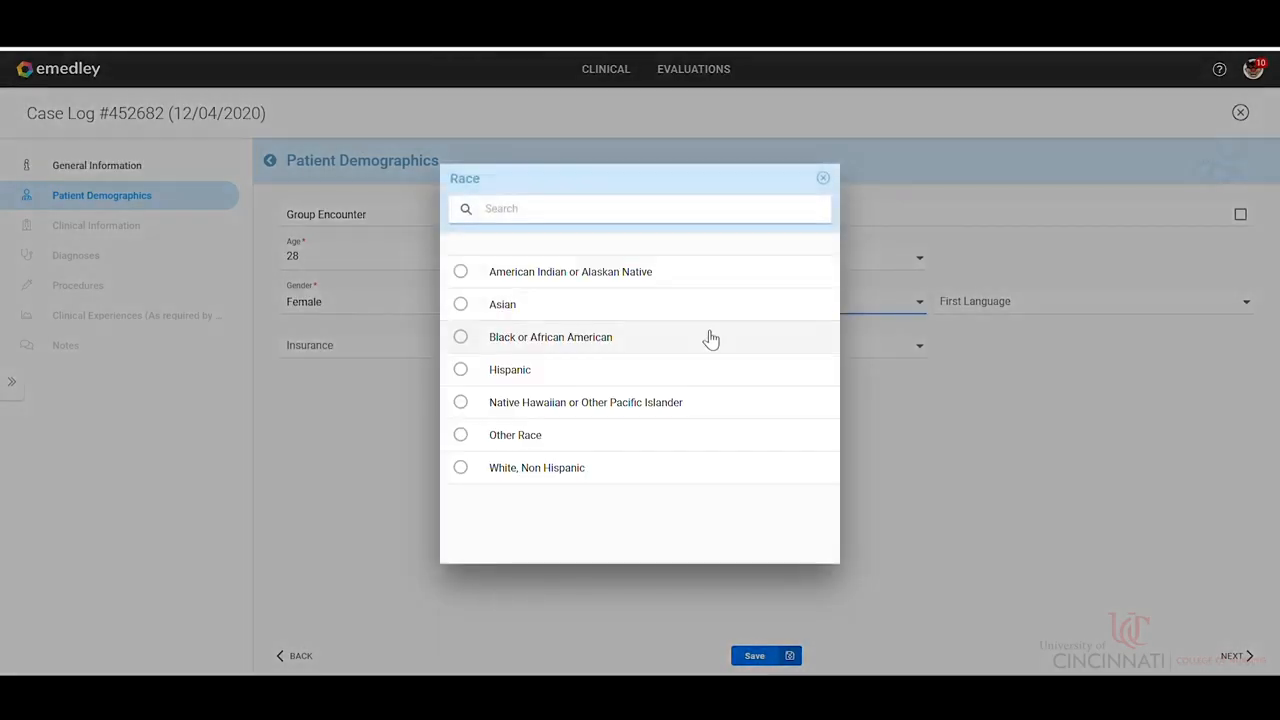
click(710, 340)
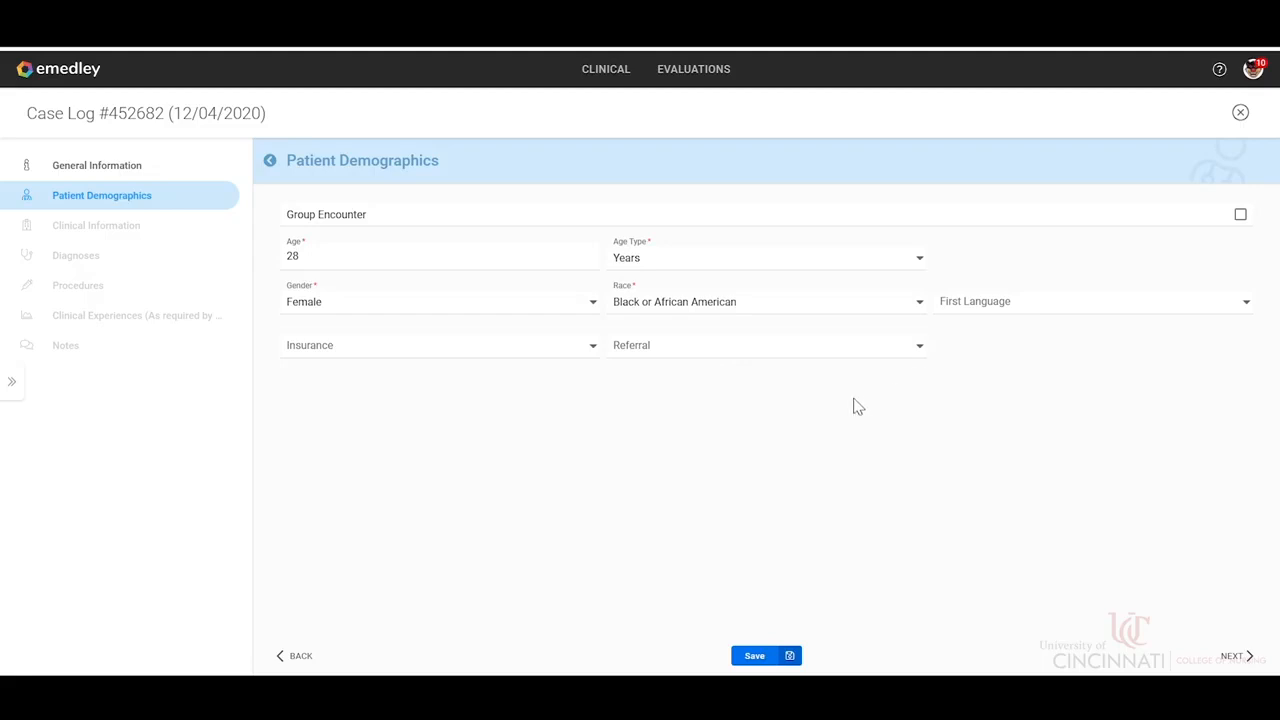
Continue to Clinical Information and set the Type of Decision Making to Medium Complexity.
click(1233, 656)
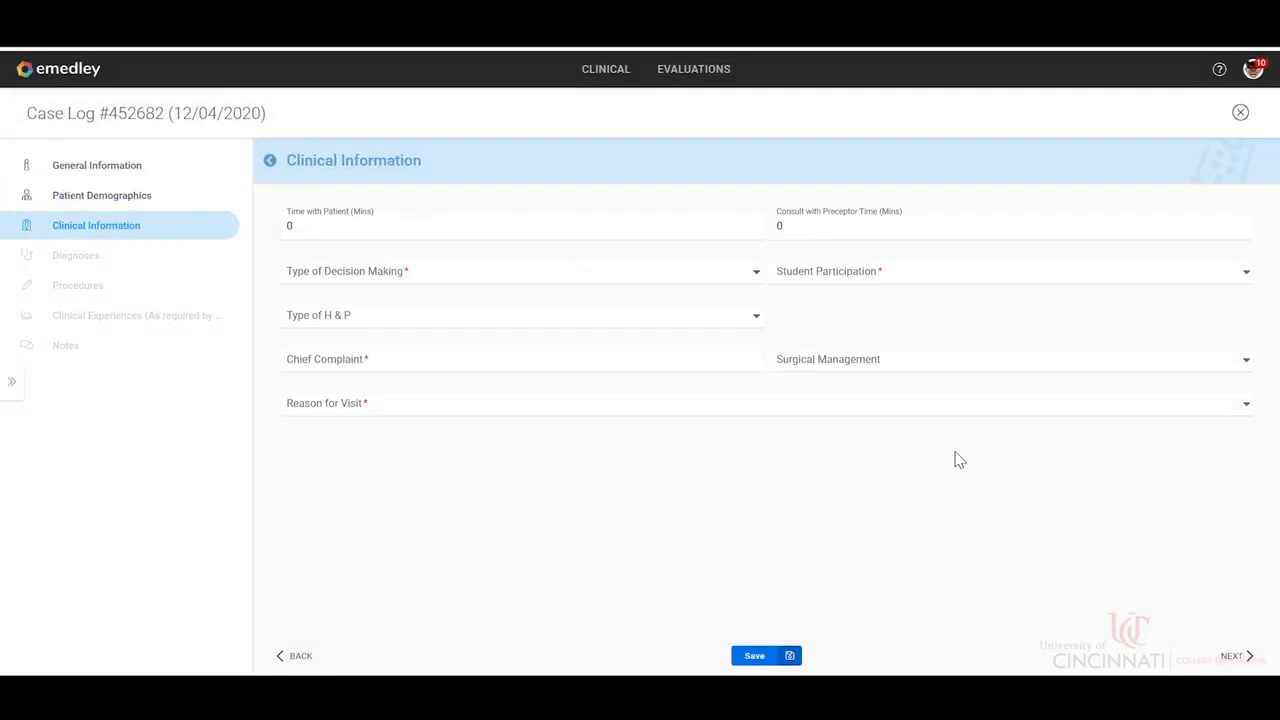
click(687, 285)
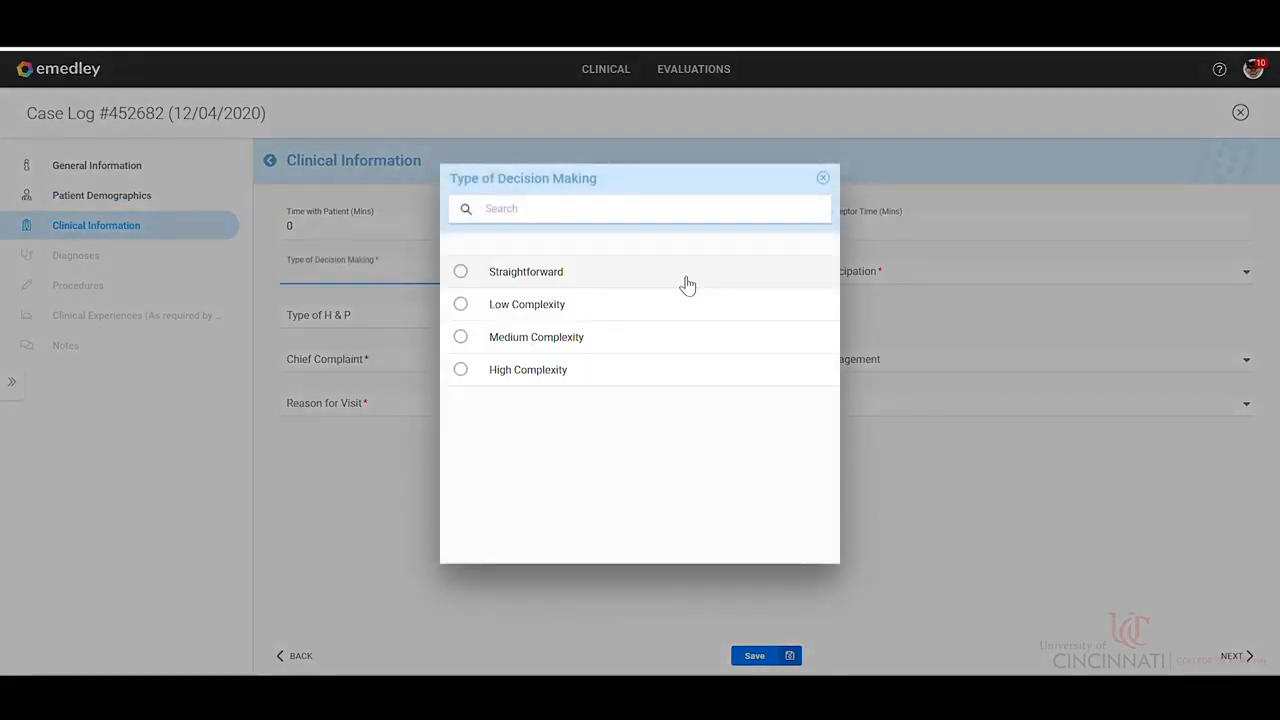
click(603, 340)
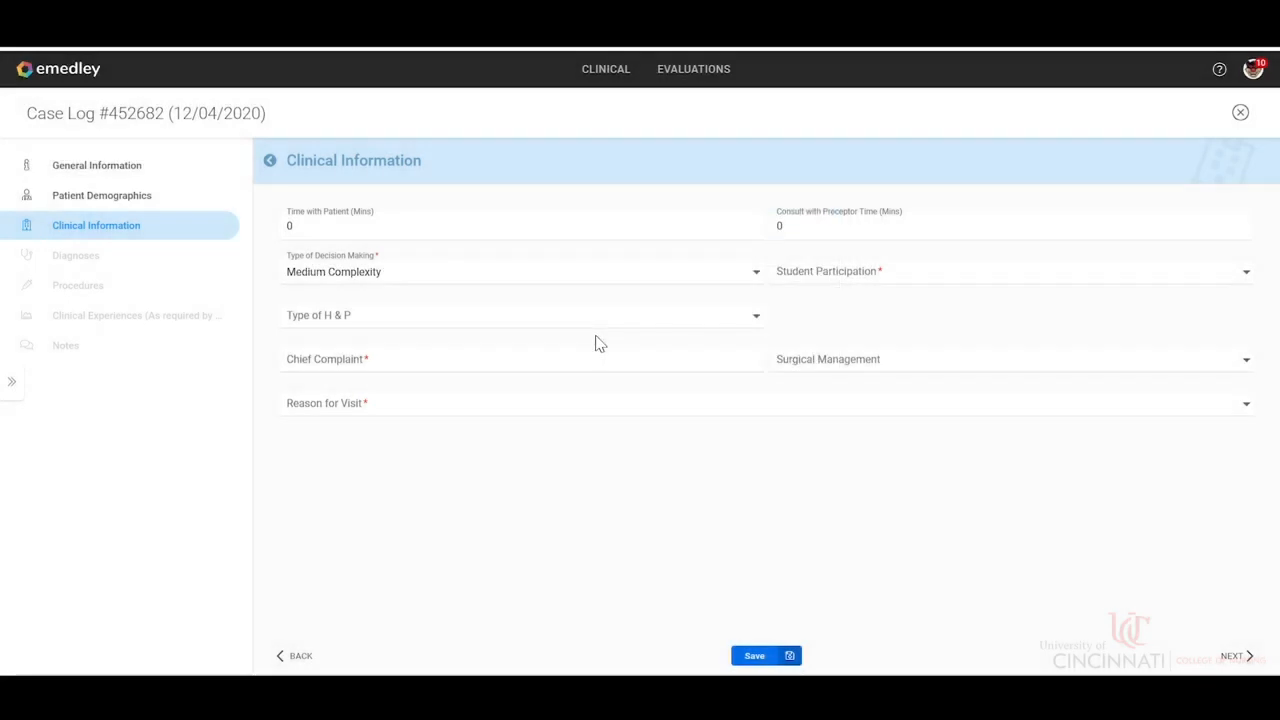
Set Student Participation to Performed and enter Birth as the Chief Complaint.
click(871, 280)
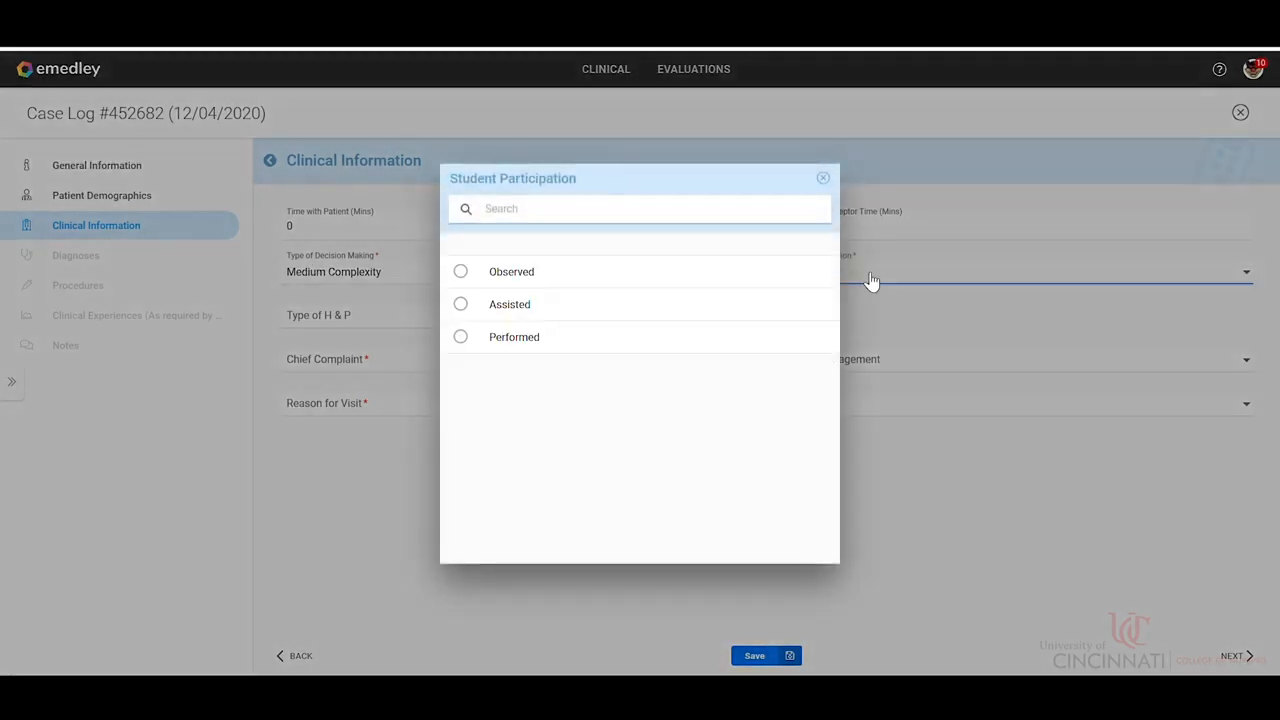
click(541, 345)
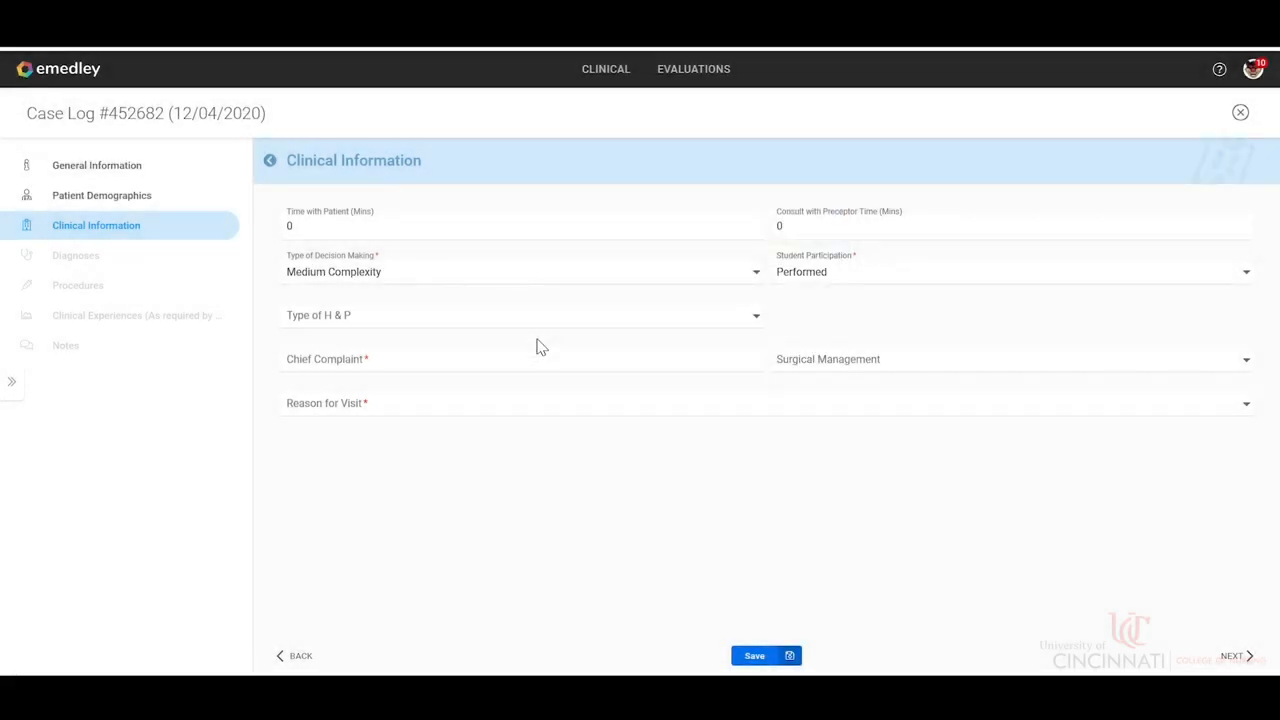
click(522, 368)
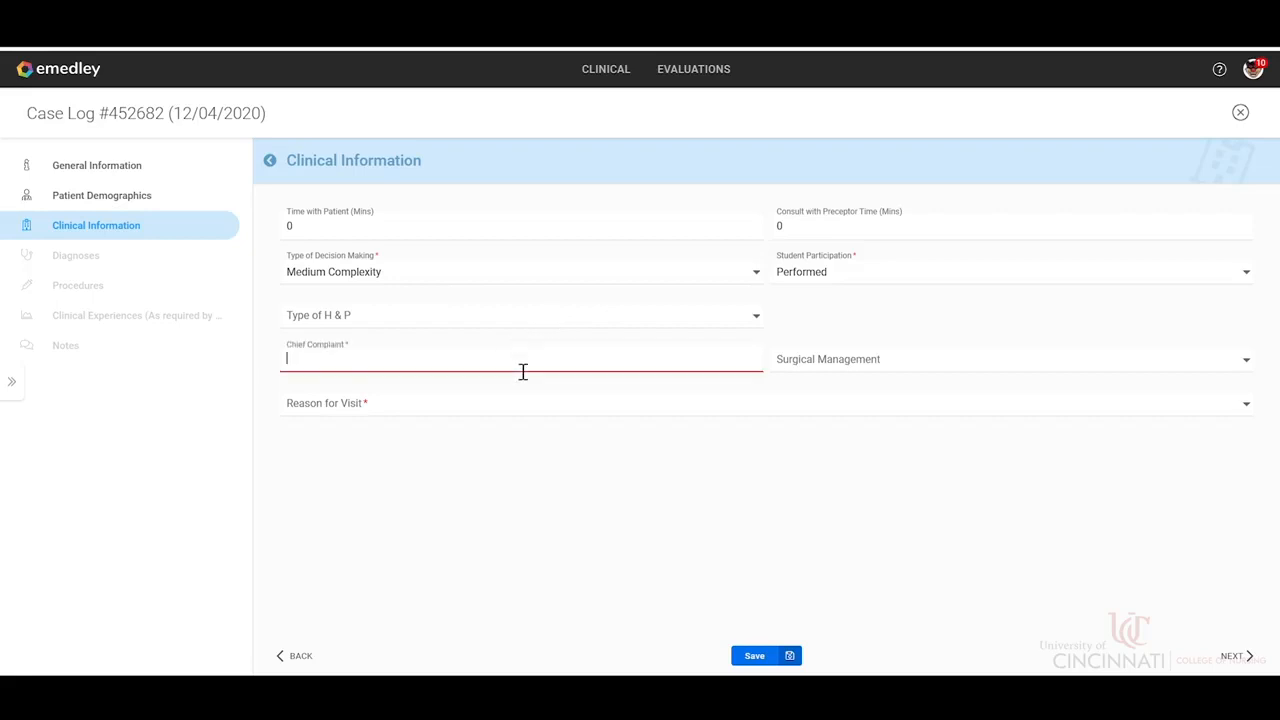
text(Birth)
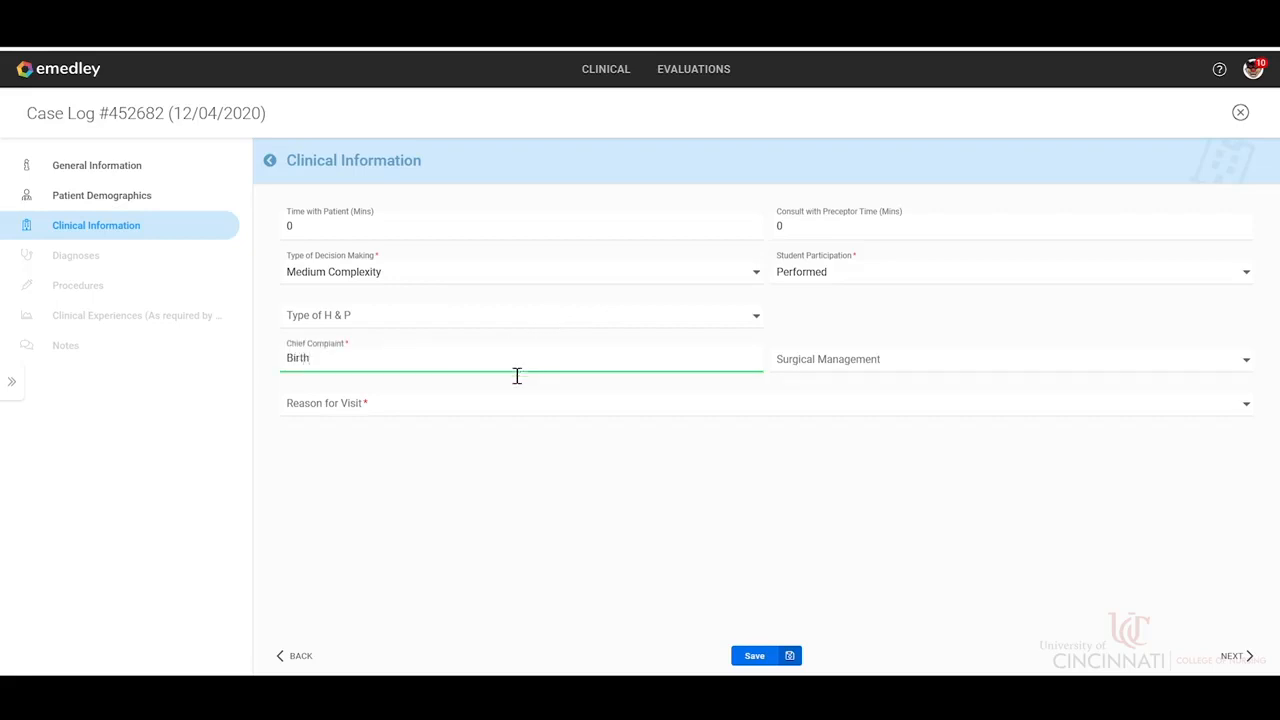
Set the Reason for Visit to Other in the Clinical Information section.
click(493, 406)
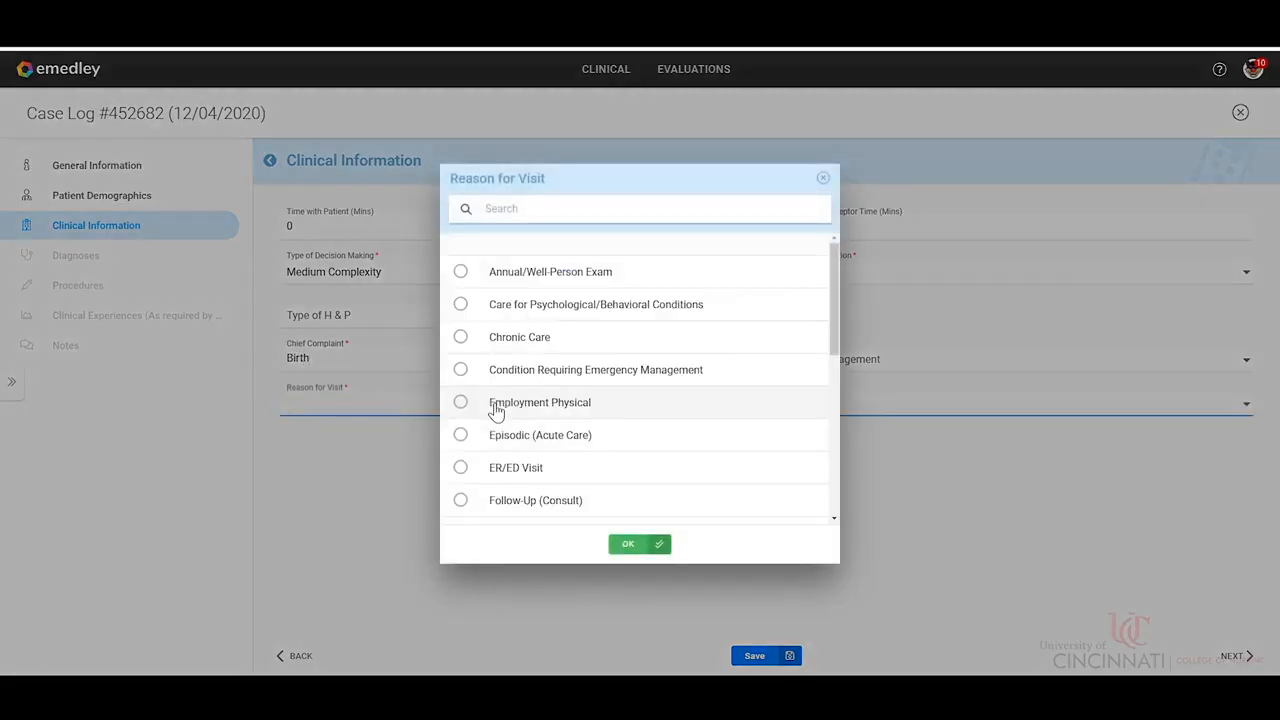
scroll(674, 425, down, 1)
scroll(674, 425, down, 3)
scroll(673, 425, down, 2)
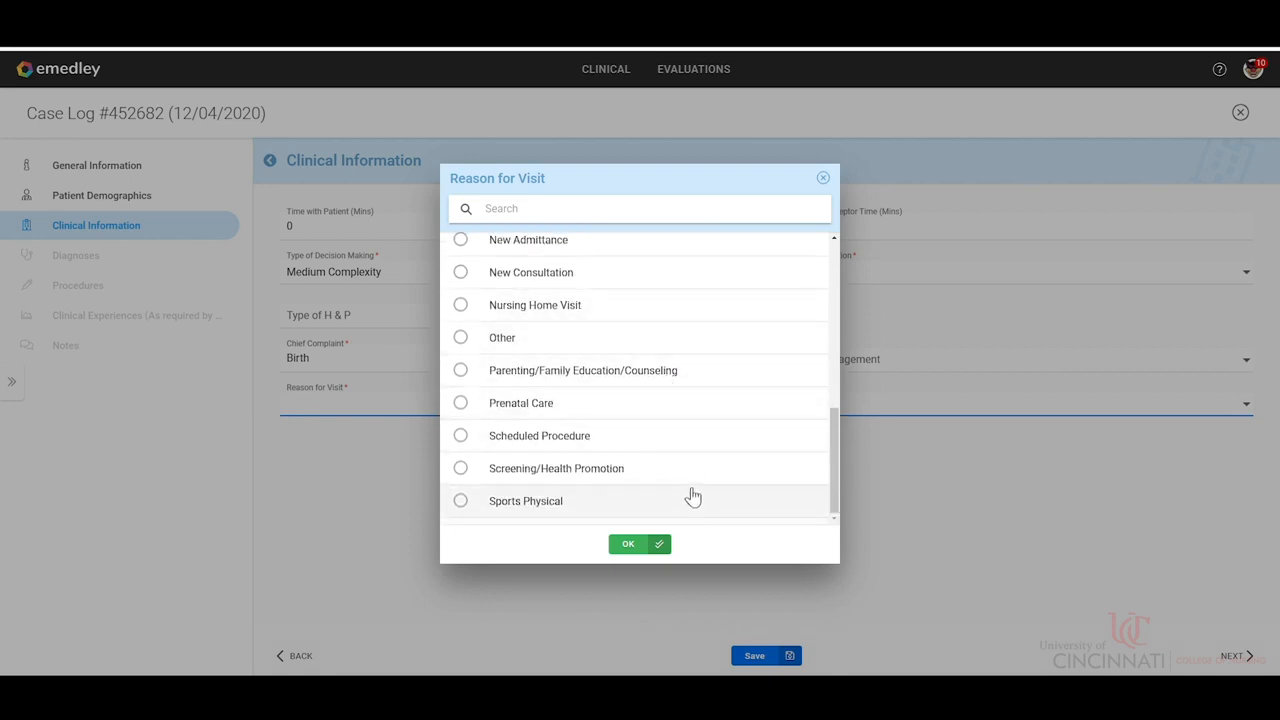
scroll(681, 482, up, 3)
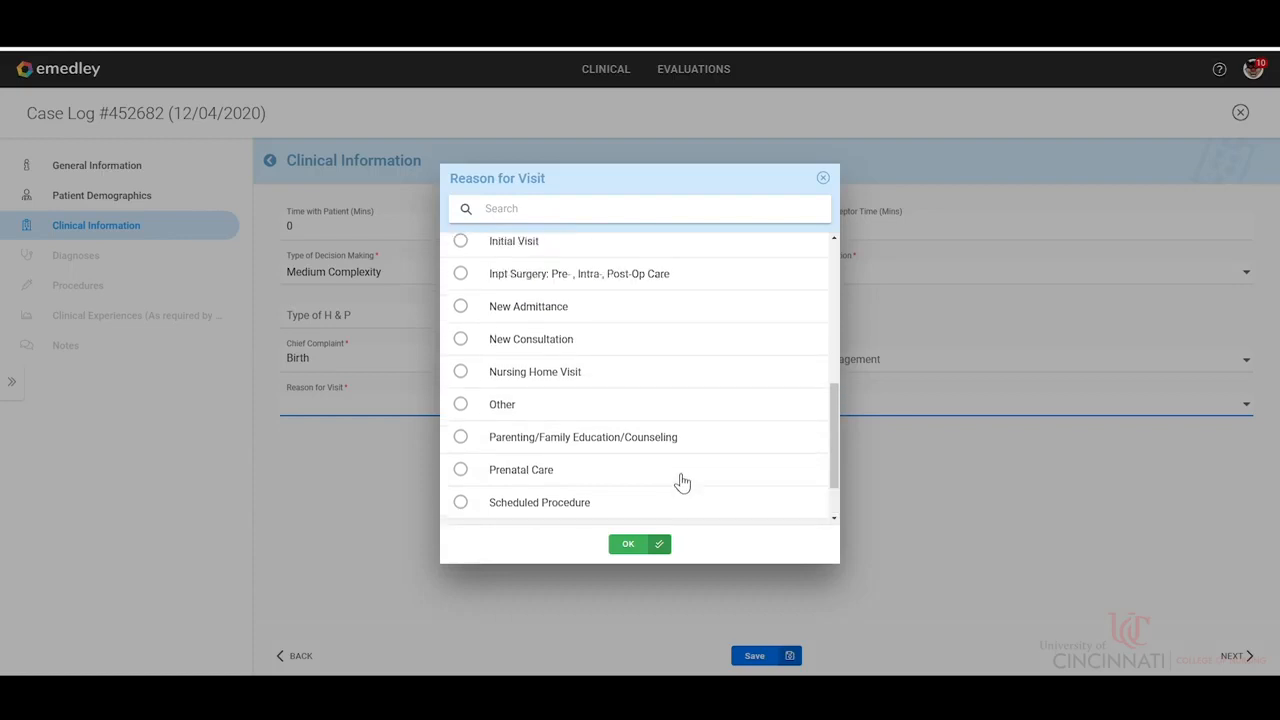
scroll(681, 482, up, 2)
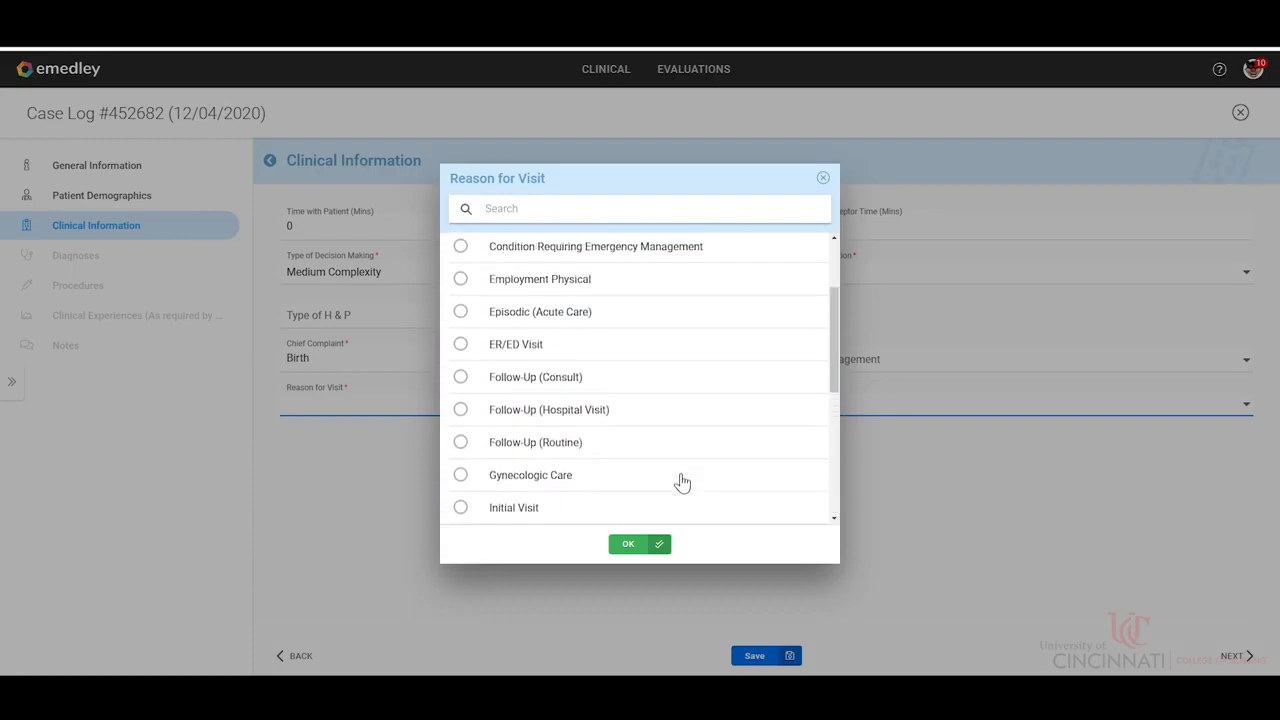
scroll(681, 482, up, 2)
scroll(681, 482, up, 2)
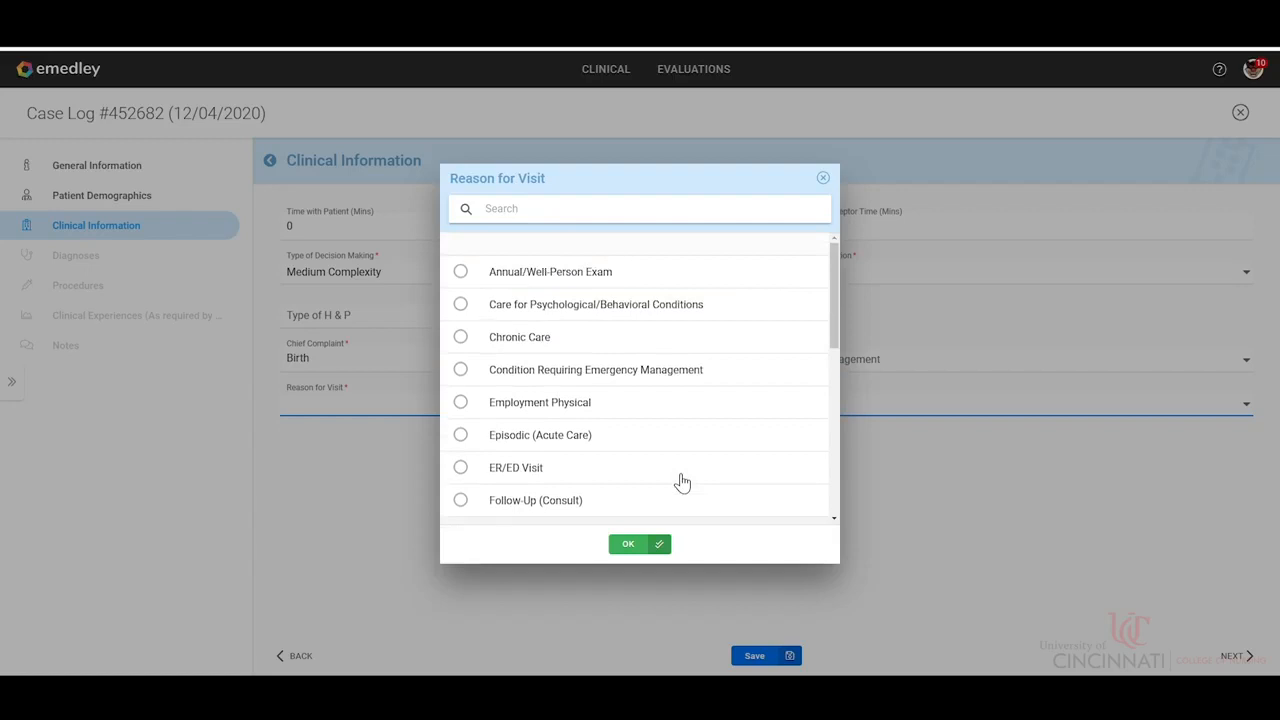
scroll(681, 482, down, 5)
click(503, 343)
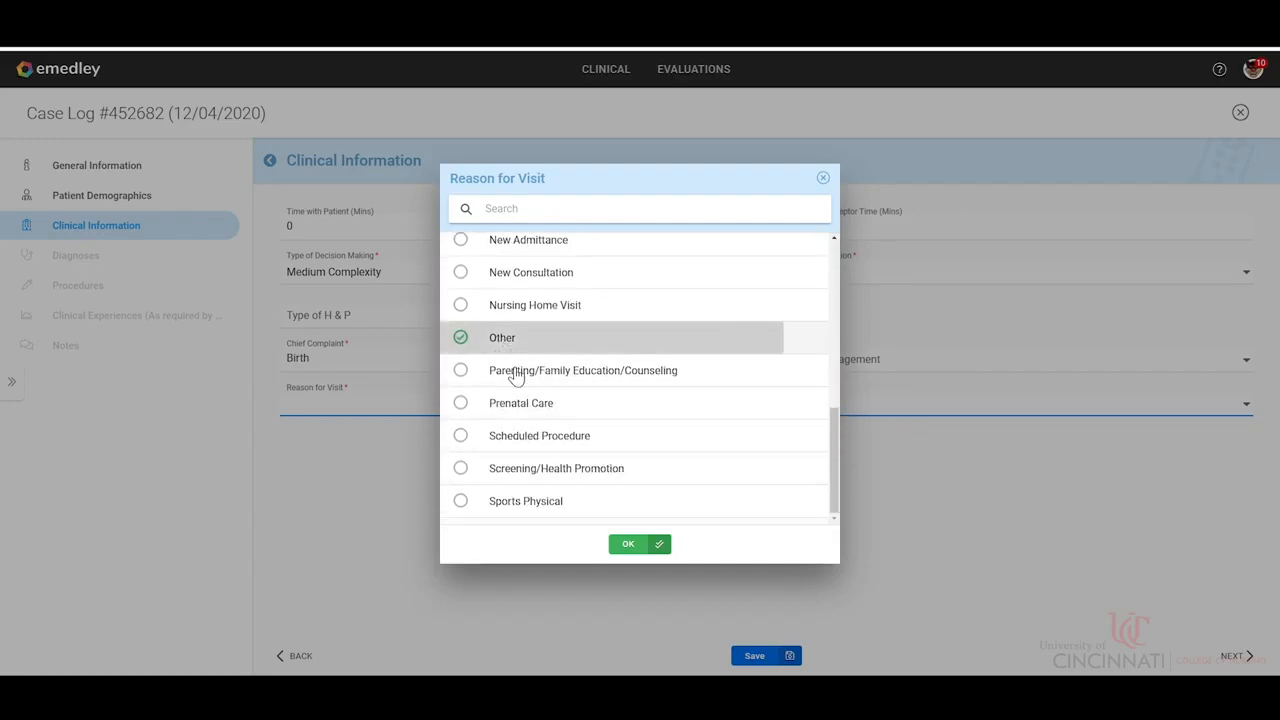
click(630, 545)
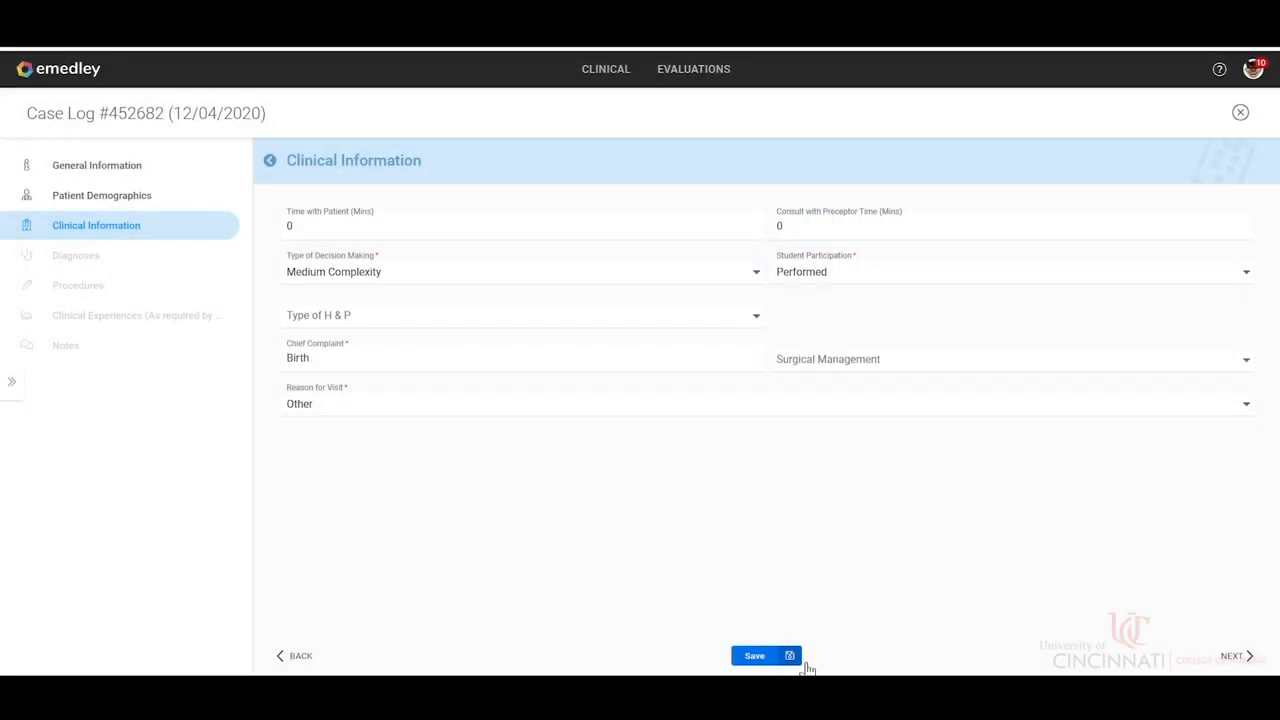
Continue past Diagnoses and Procedures without adding entries, up to the Clinical Experiences section.
click(1246, 664)
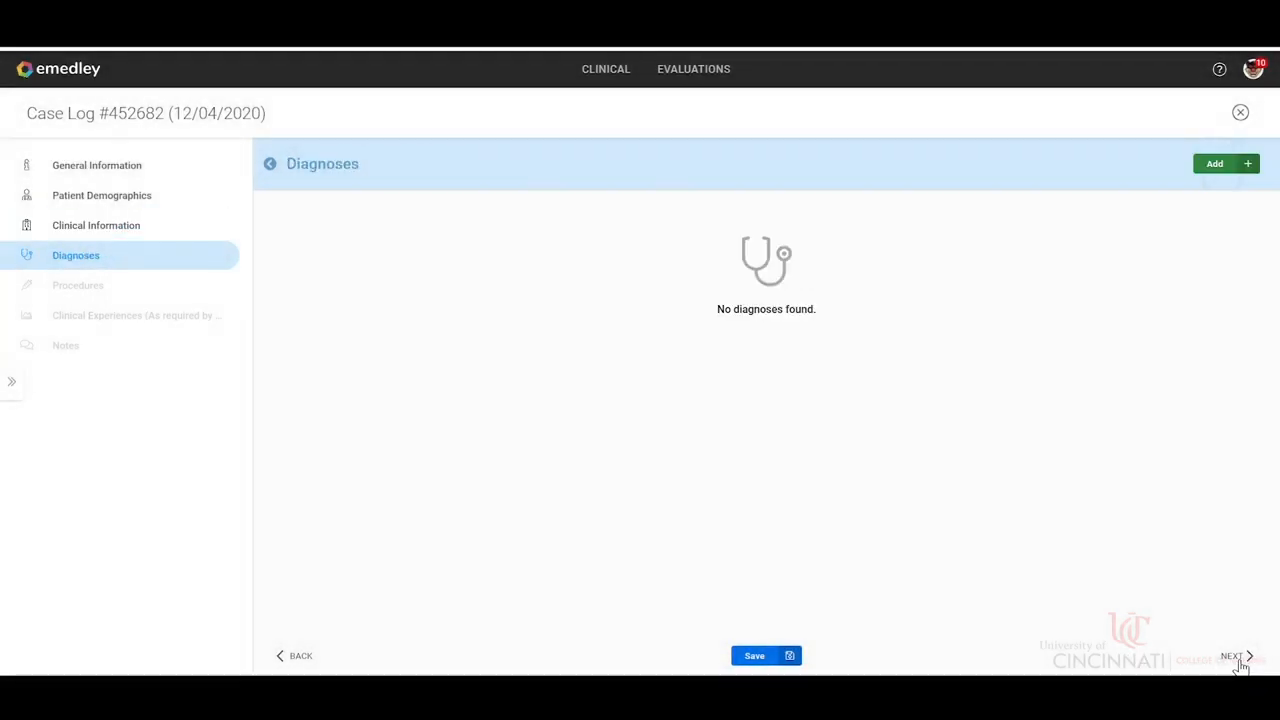
click(1225, 662)
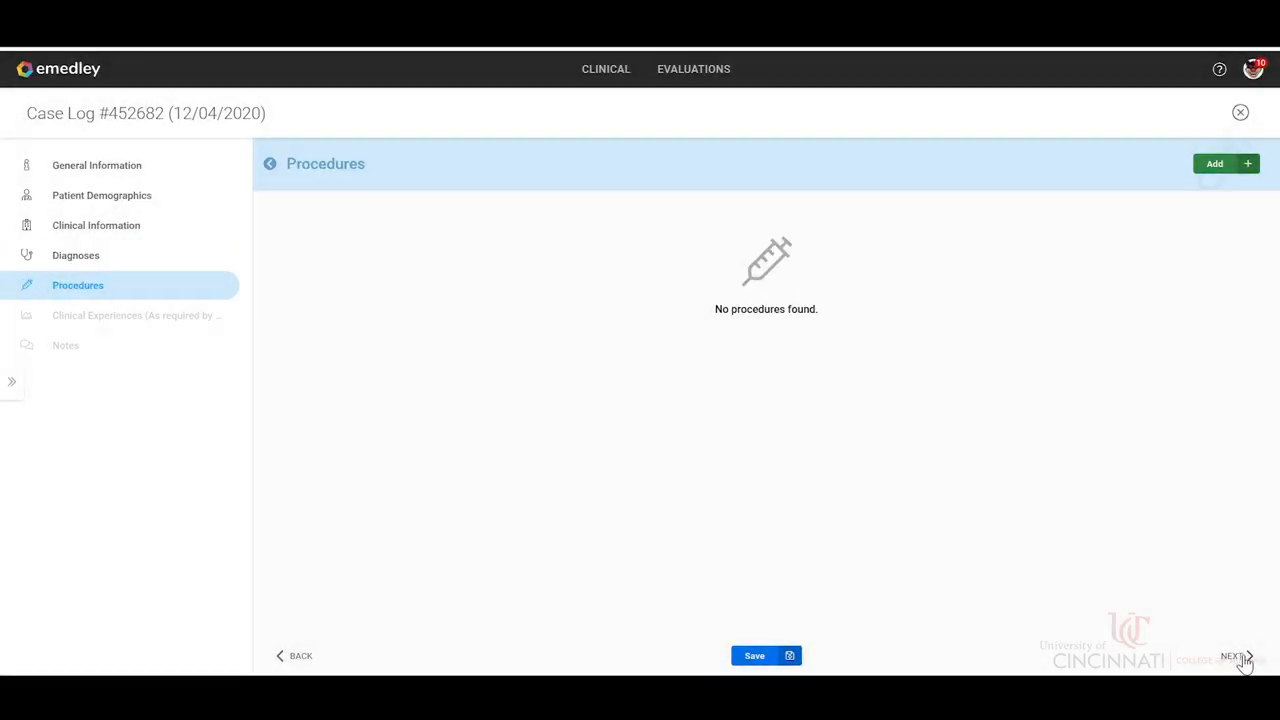
click(1238, 660)
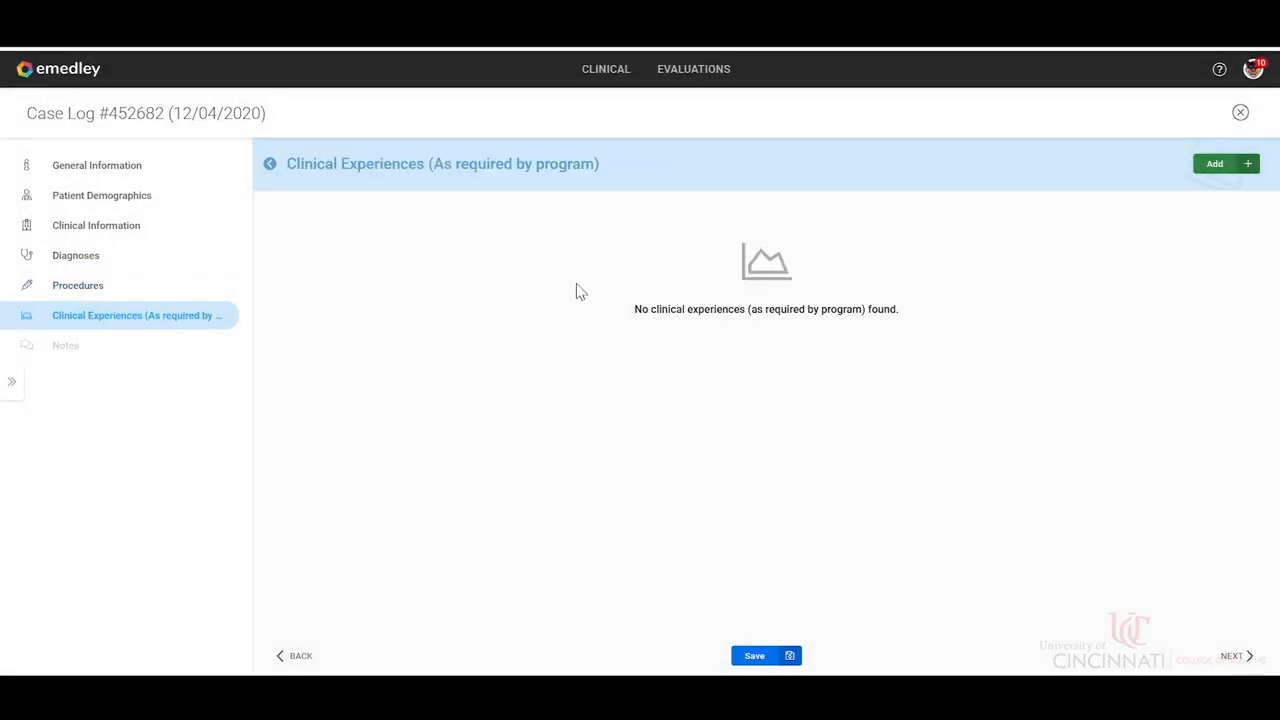
Add the Nurse Midwifery Births clinical experience with Performed as the level of student participation.
click(1214, 166)
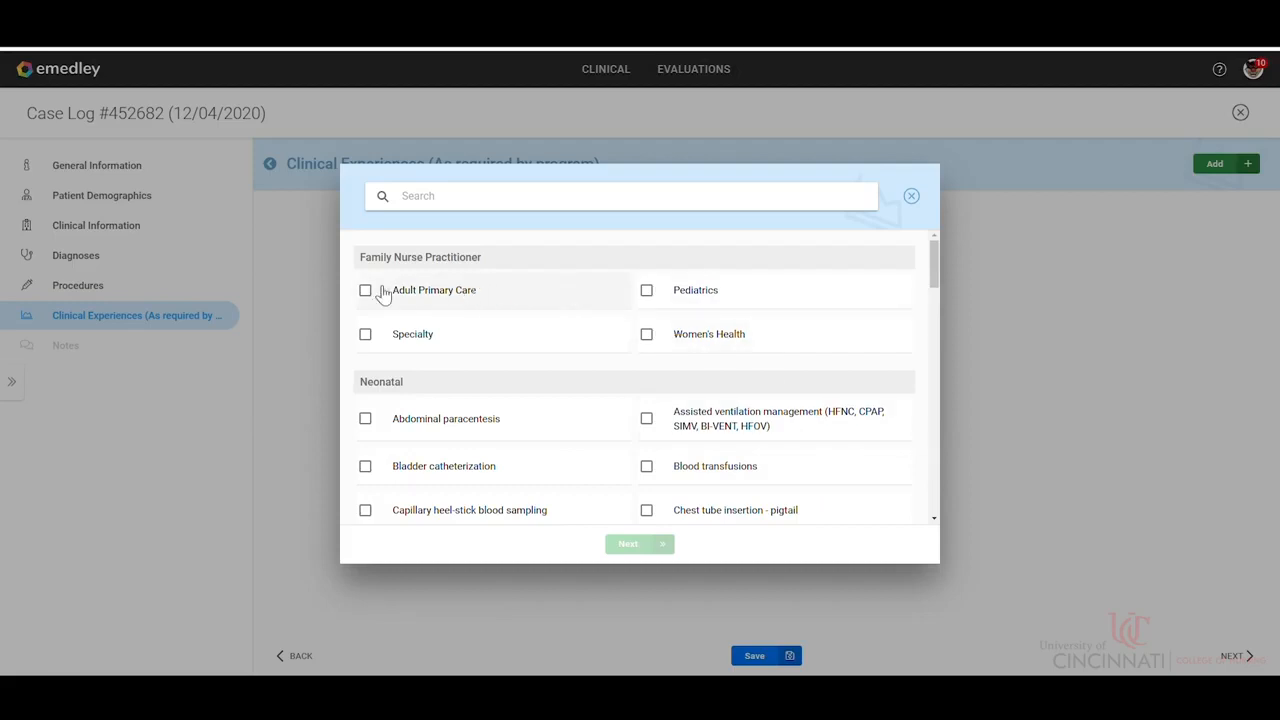
scroll(500, 400, down, 2)
scroll(522, 390, down, 10)
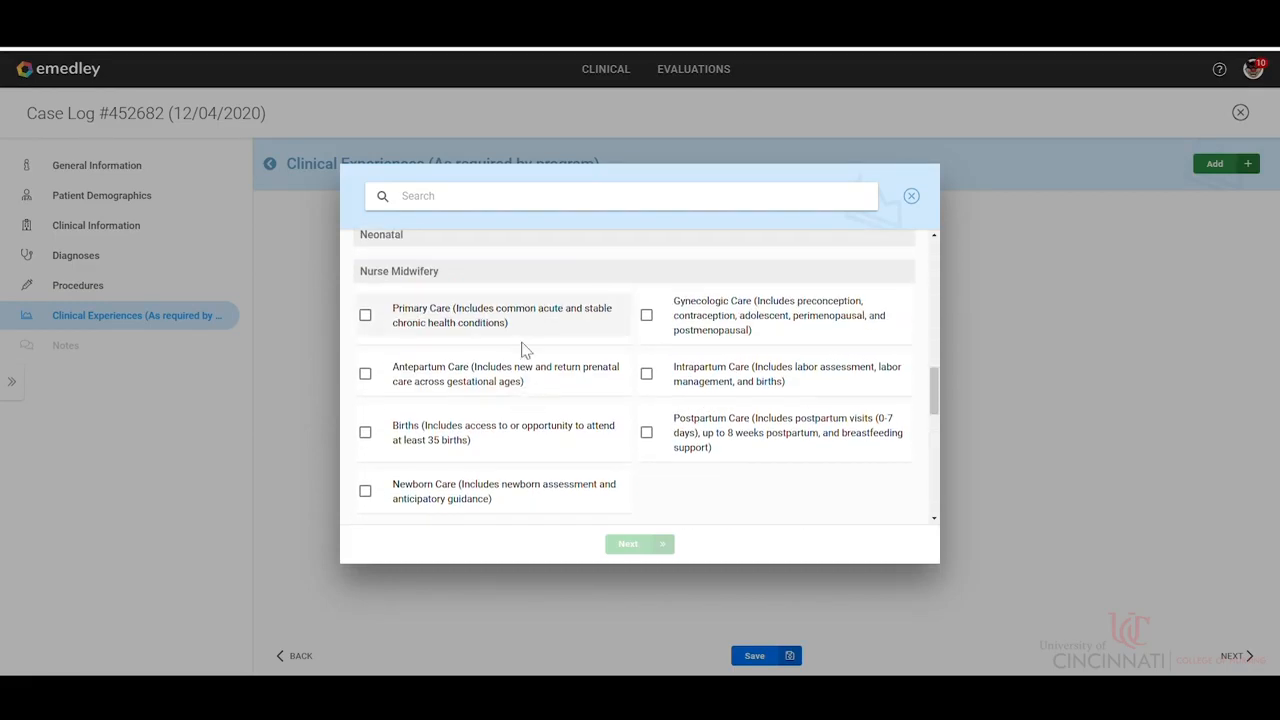
click(366, 434)
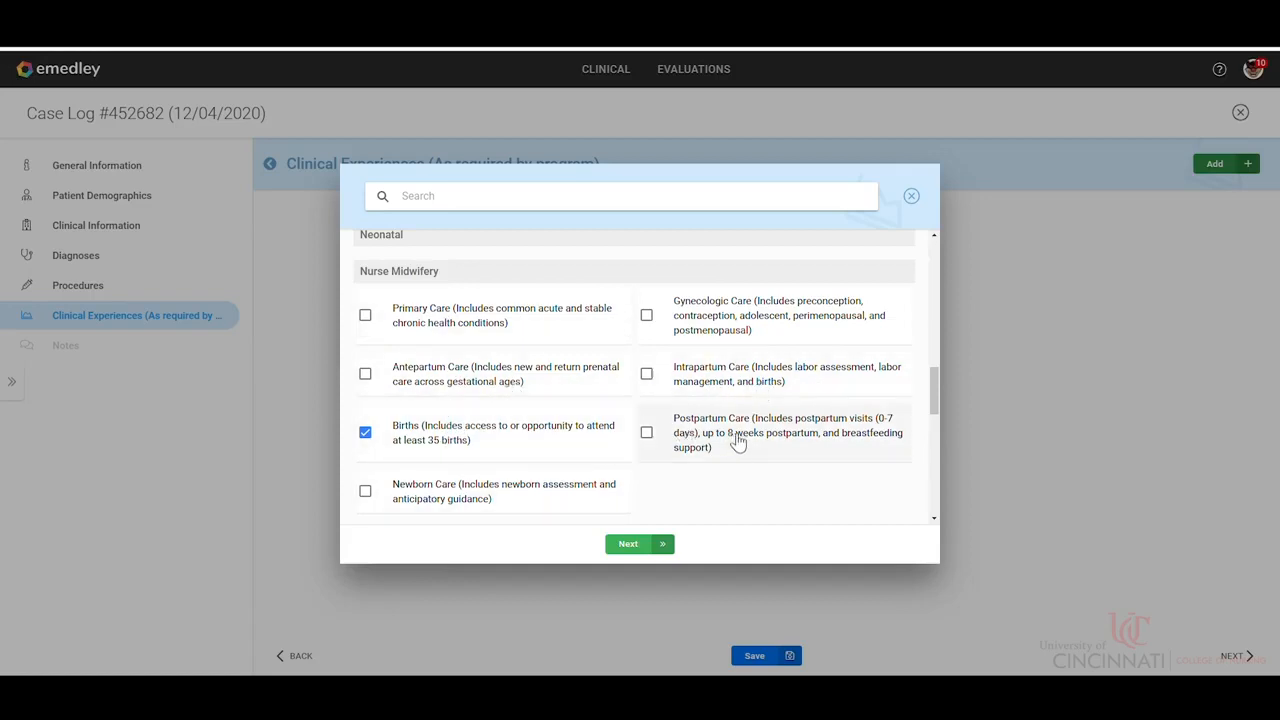
click(648, 377)
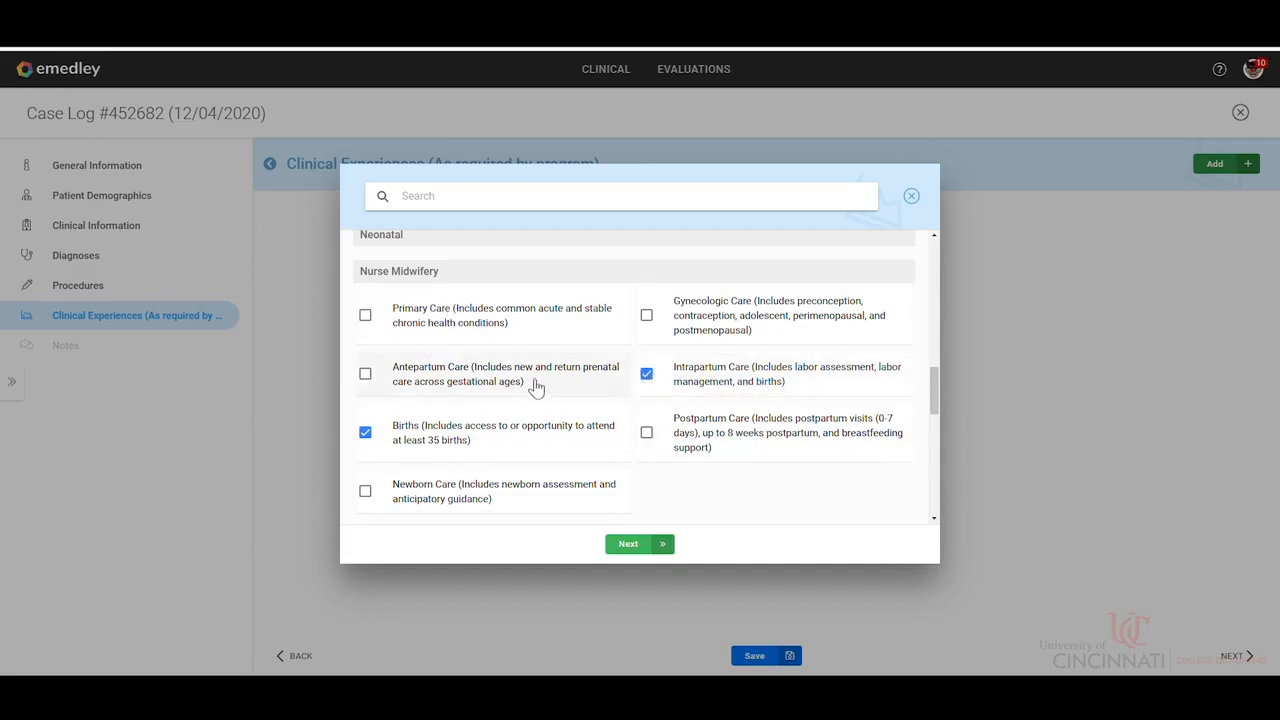
click(646, 374)
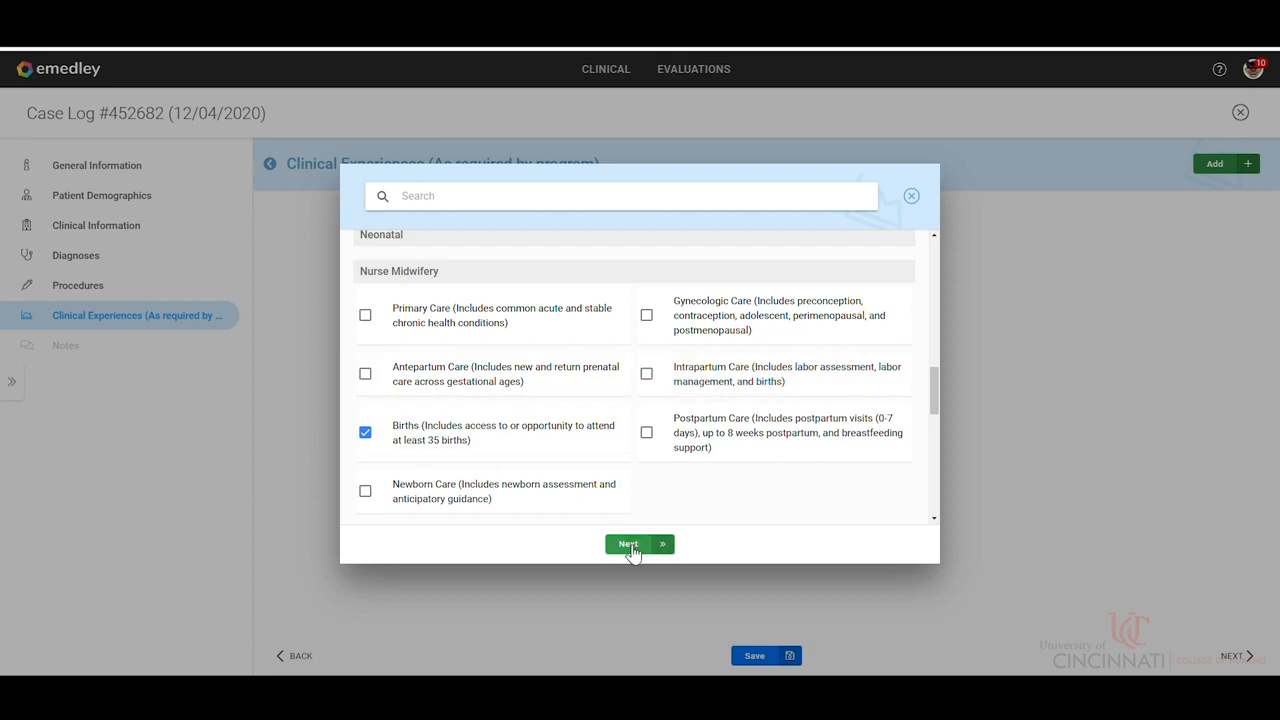
click(630, 546)
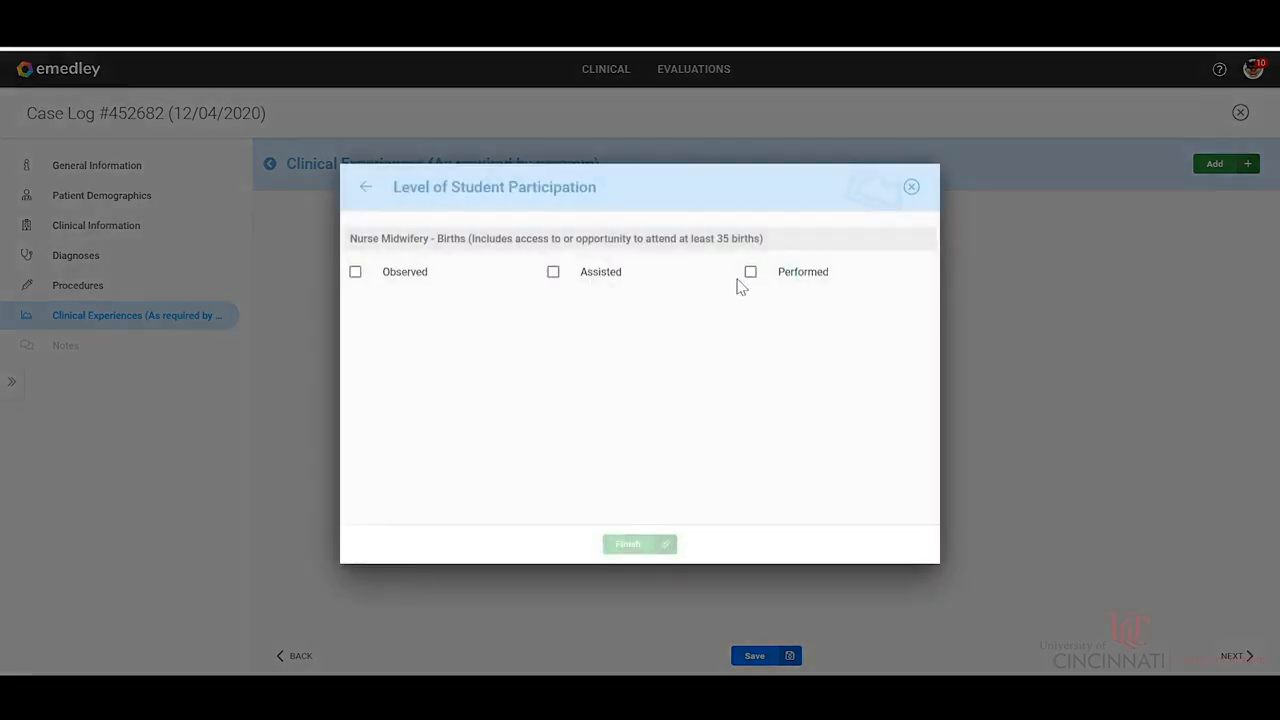
click(757, 276)
click(636, 546)
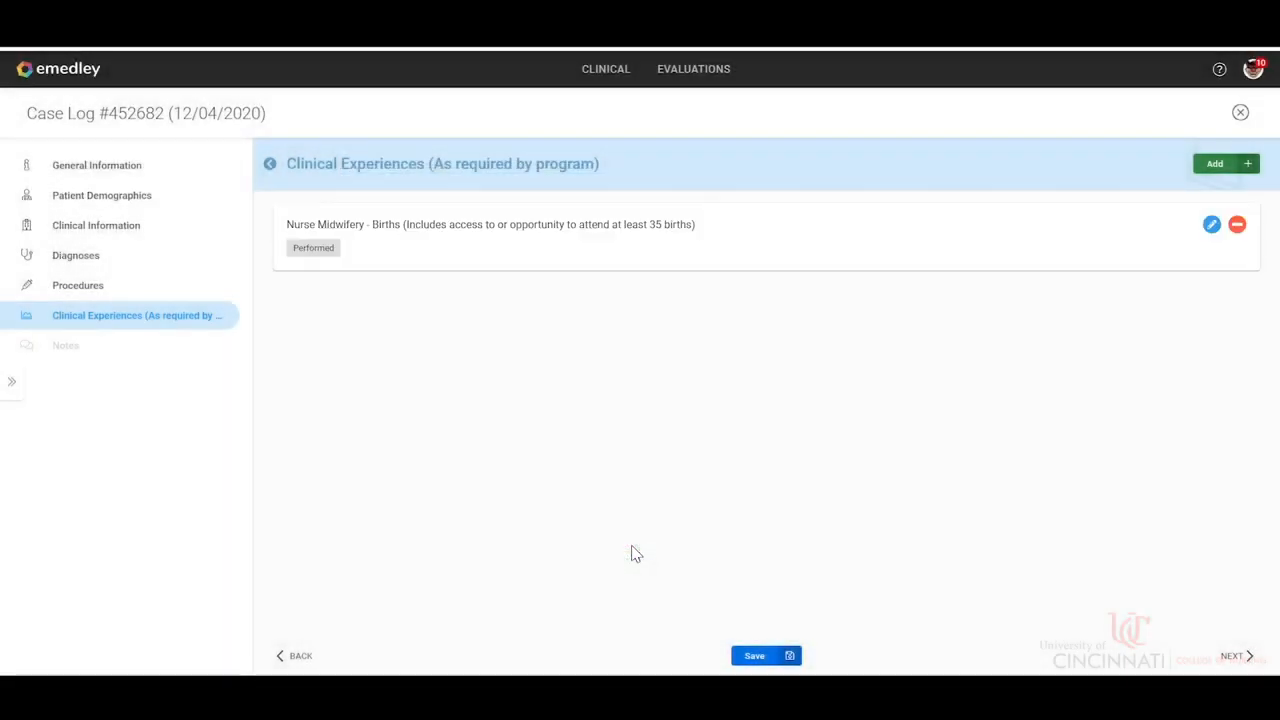
Finish the case log without clinical notes and submit it for approval.
click(1236, 657)
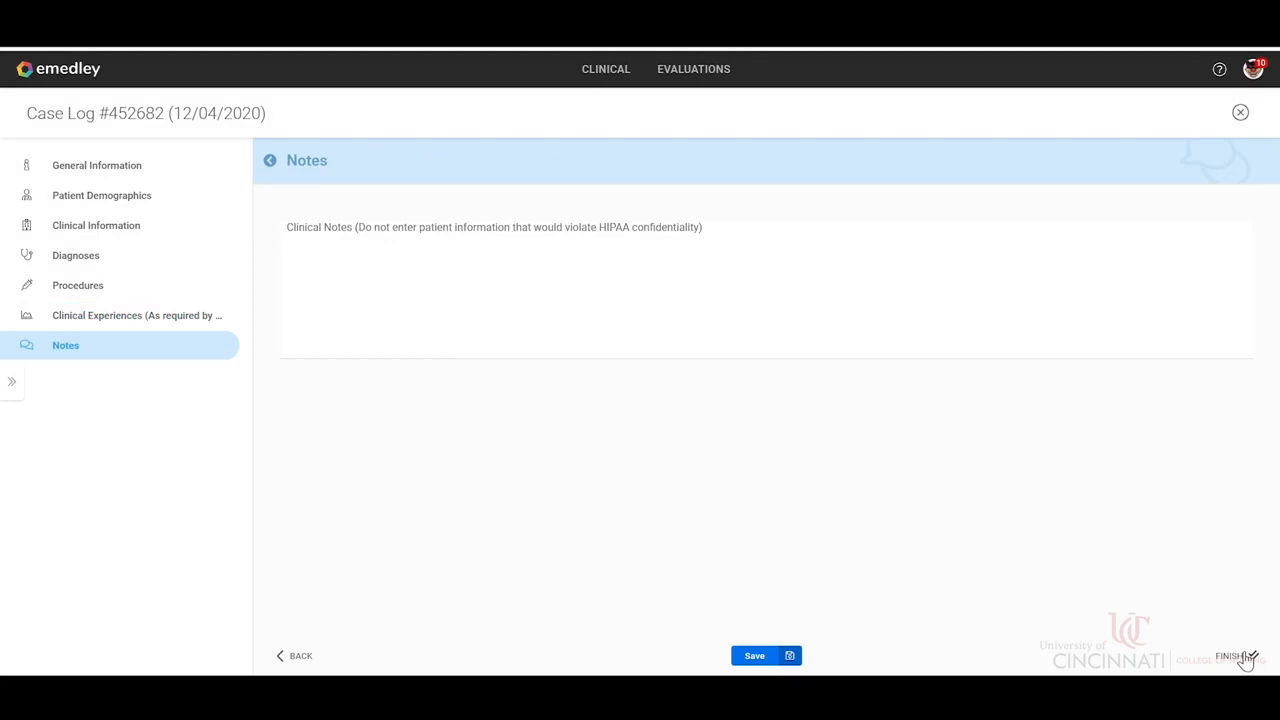
click(1244, 658)
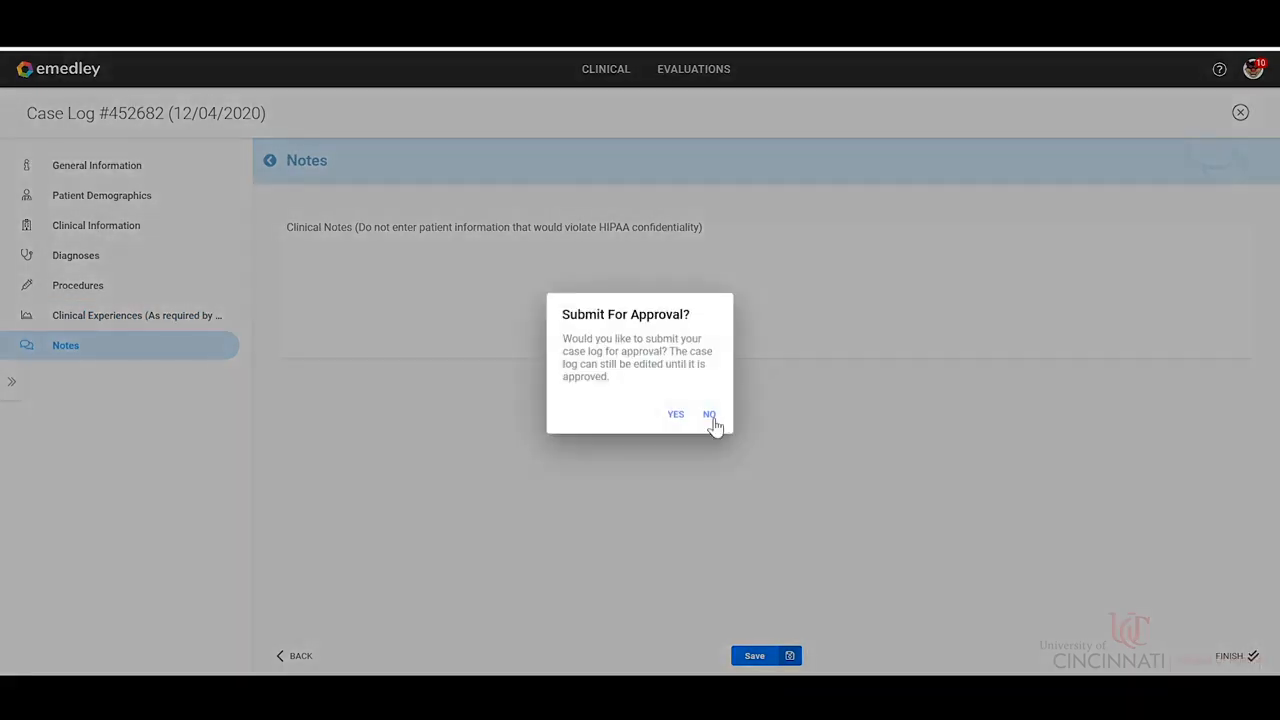
click(677, 415)
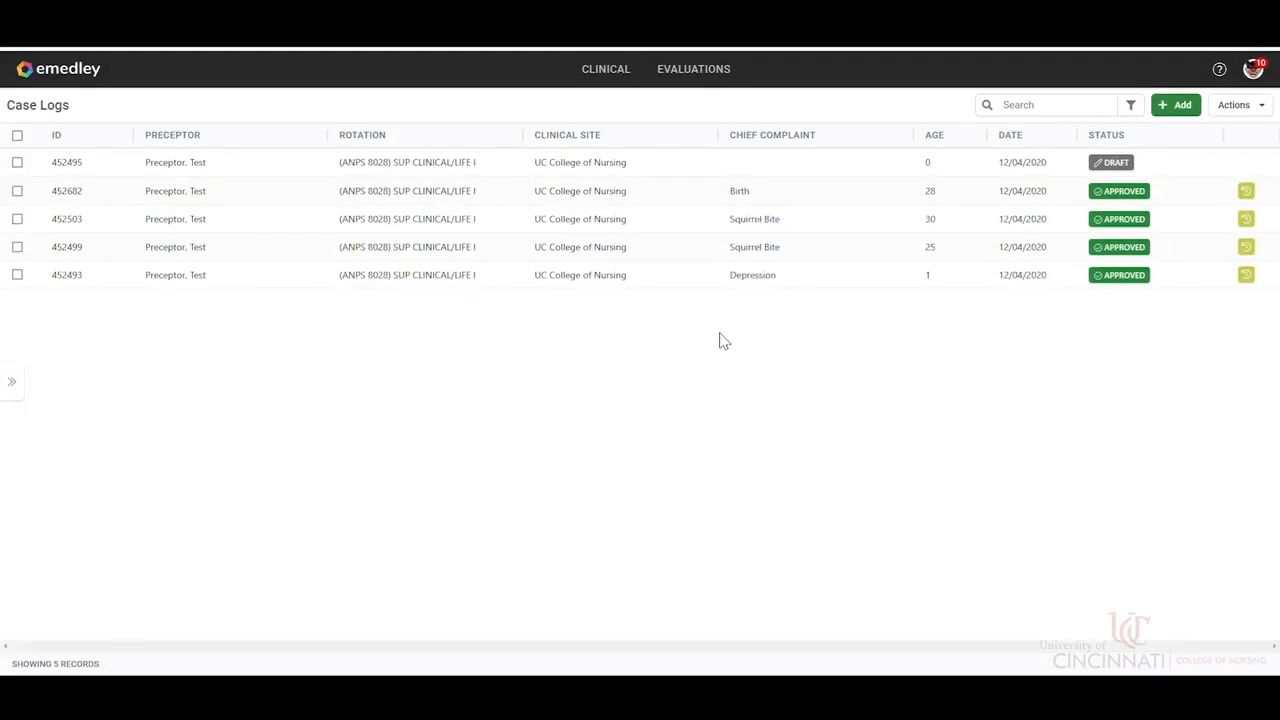
Copy the approved case log with the chief complaint Birth into a new case log.
click(729, 203)
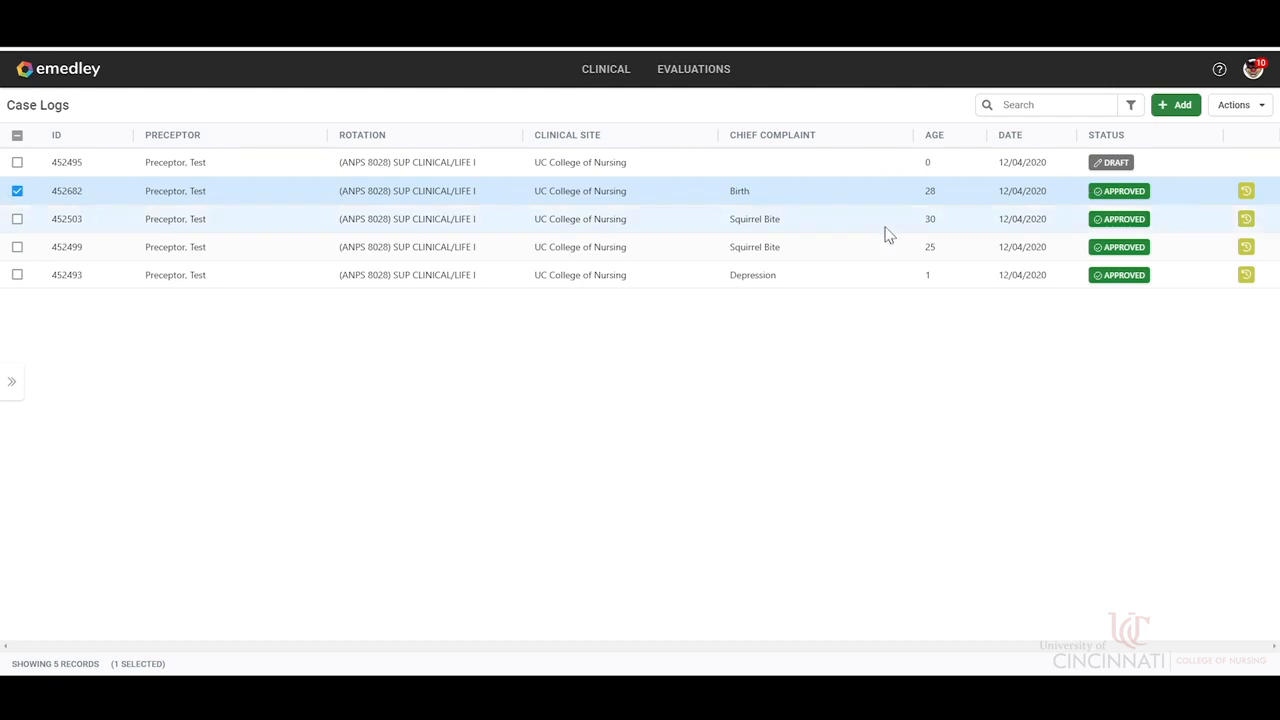
click(1240, 110)
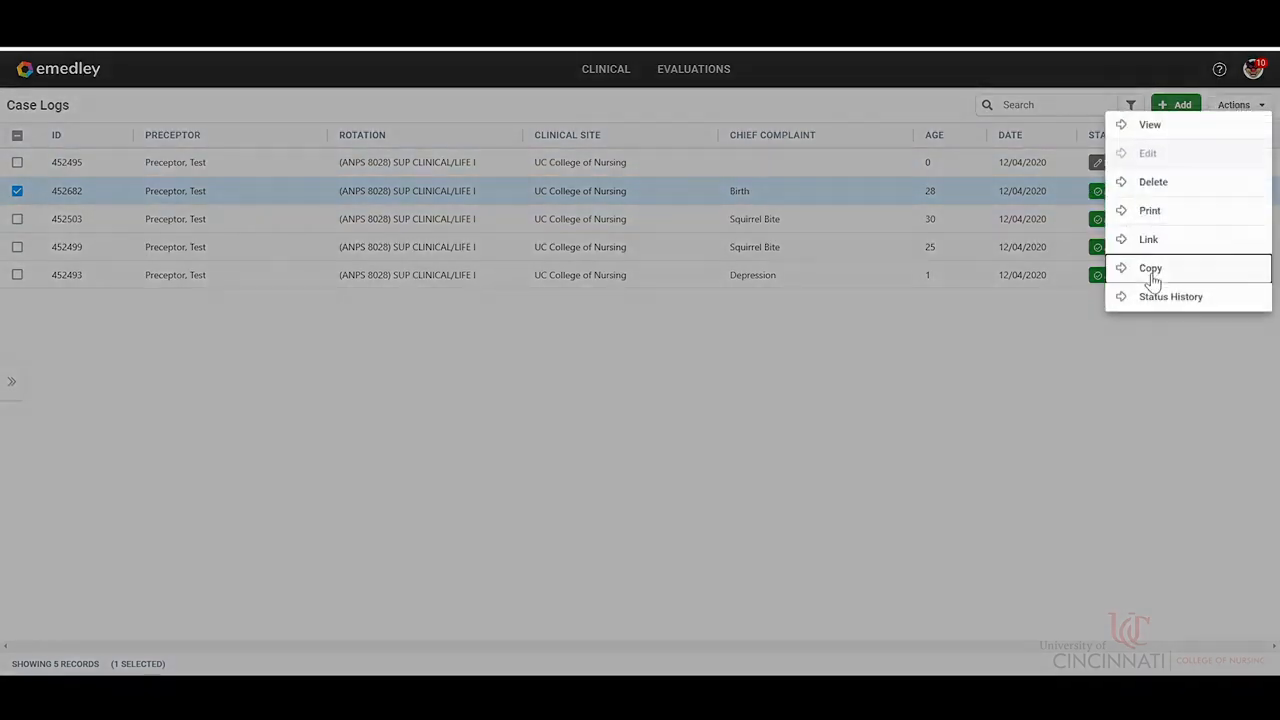
click(1150, 268)
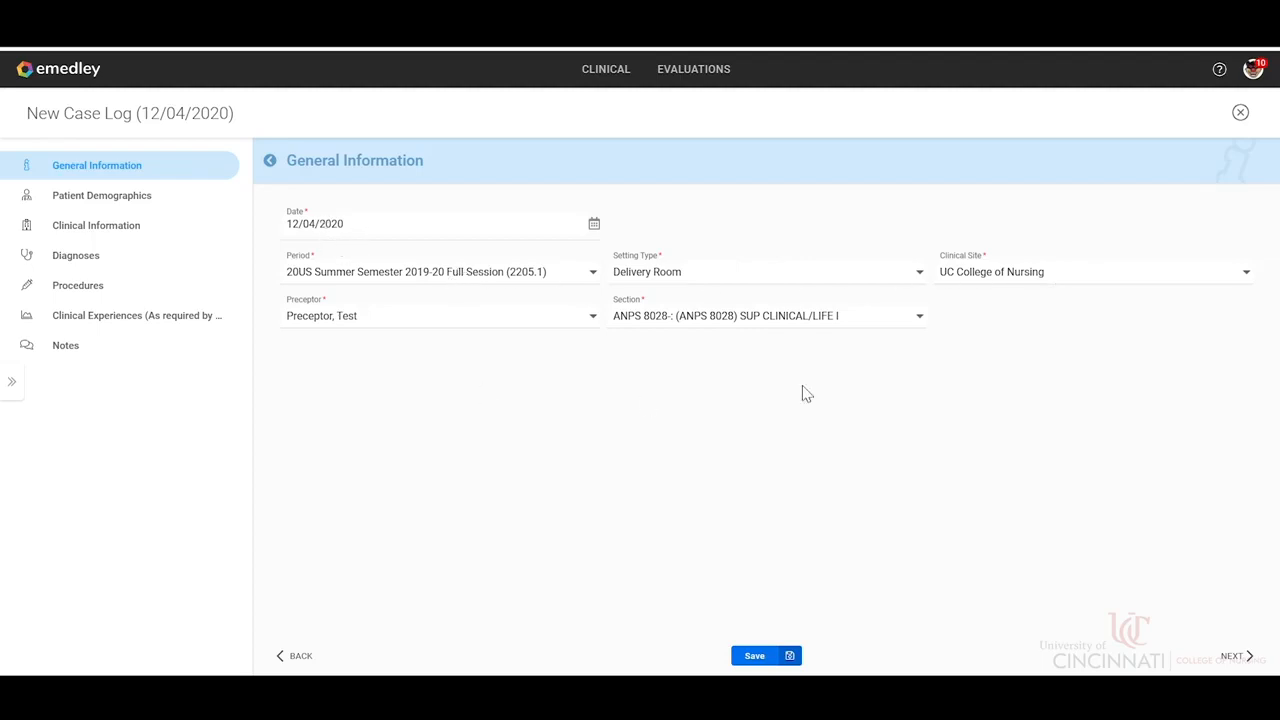
Continue to Patient Demographics in the copied log and set the age to 34 and the race to Asian.
click(1252, 660)
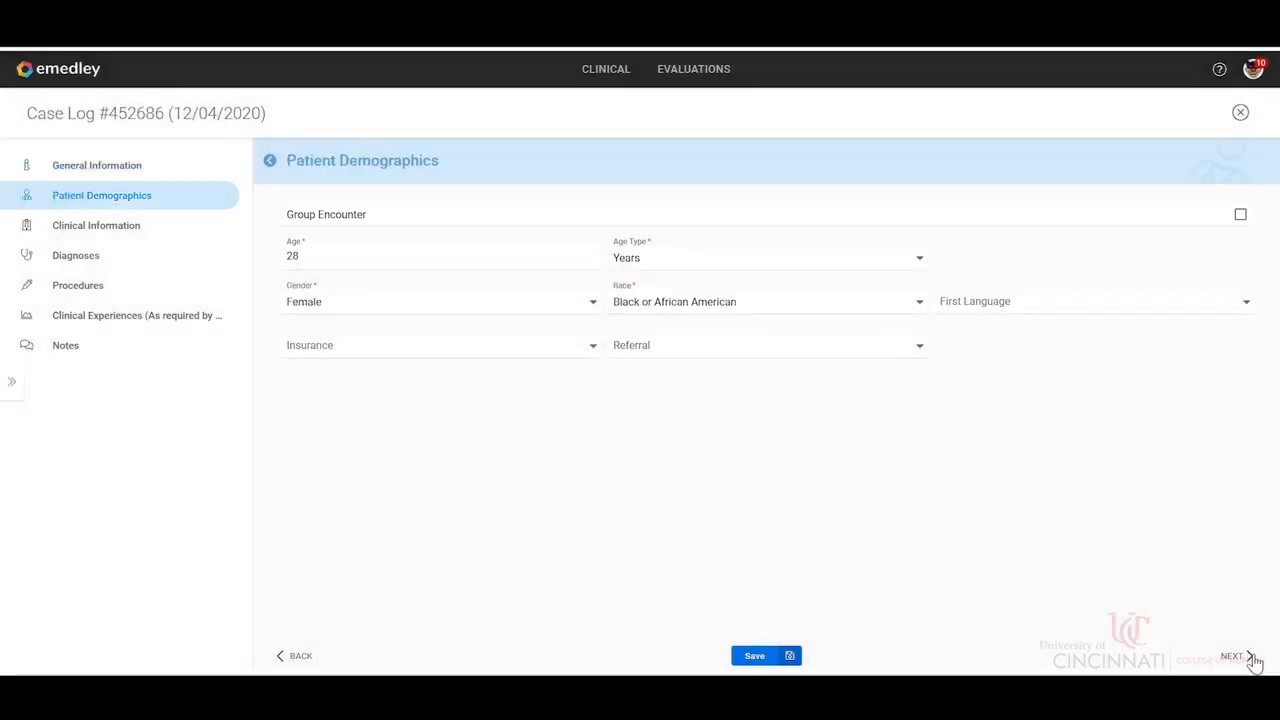
click(350, 266)
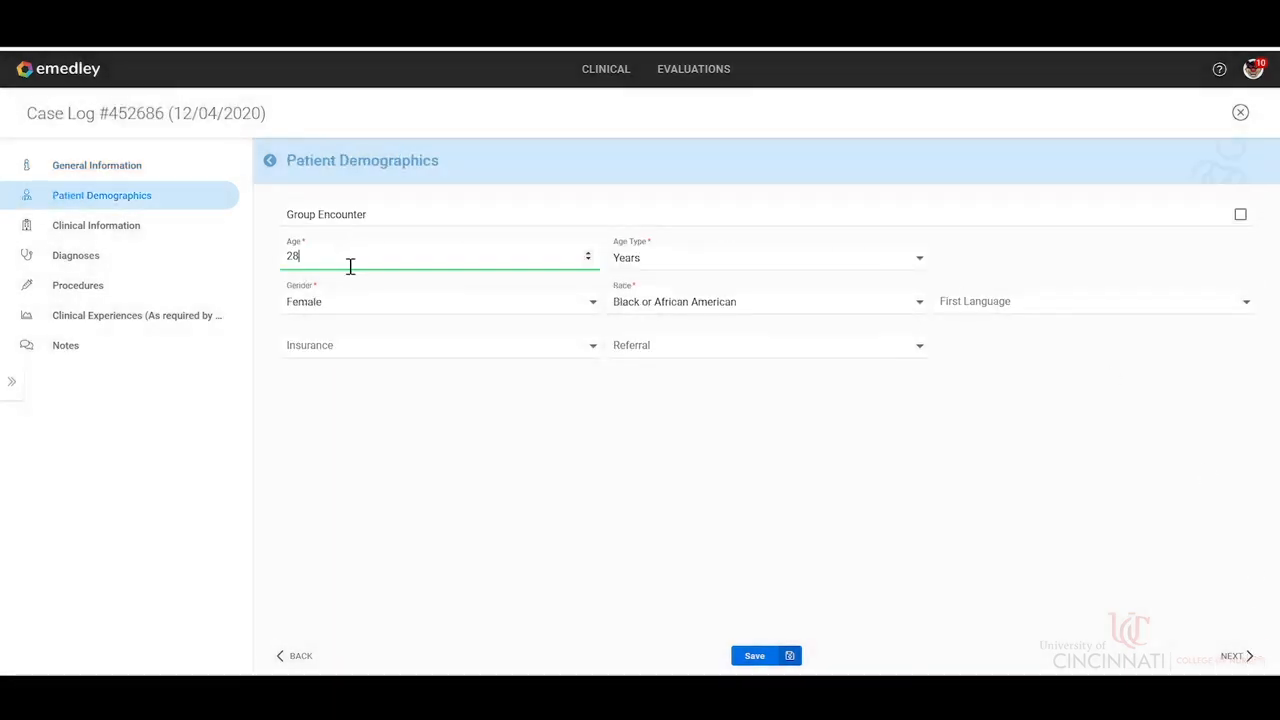
key(BackSpace)
key(BackSpace)
text(34)
click(638, 305)
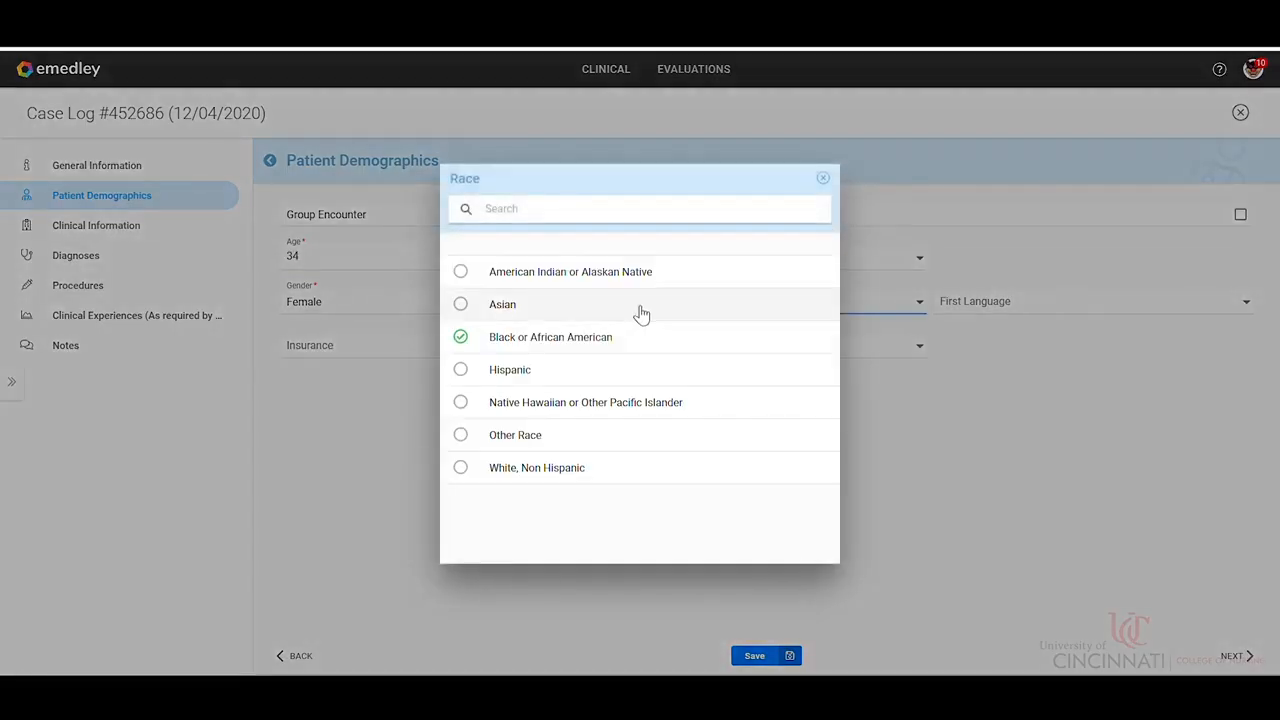
click(589, 316)
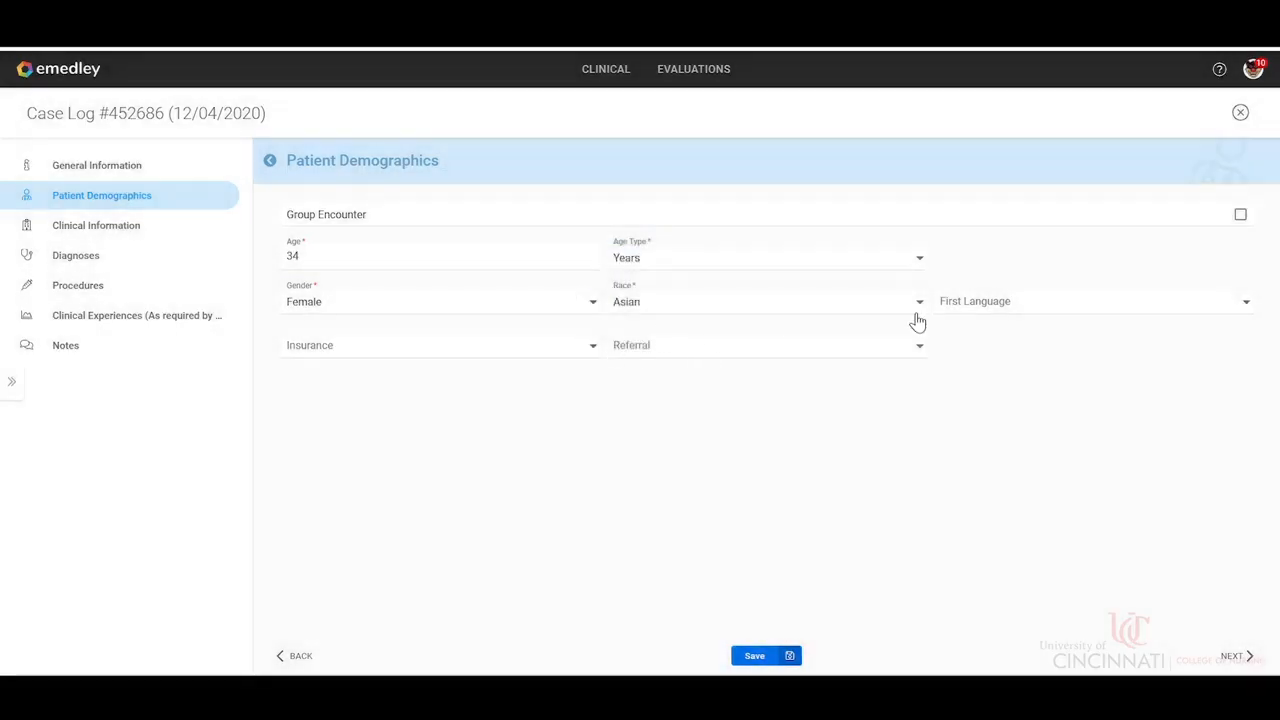
Advance through the unchanged sections to Clinical Experiences and delete the copied Nurse Midwifery Births entry.
click(1231, 656)
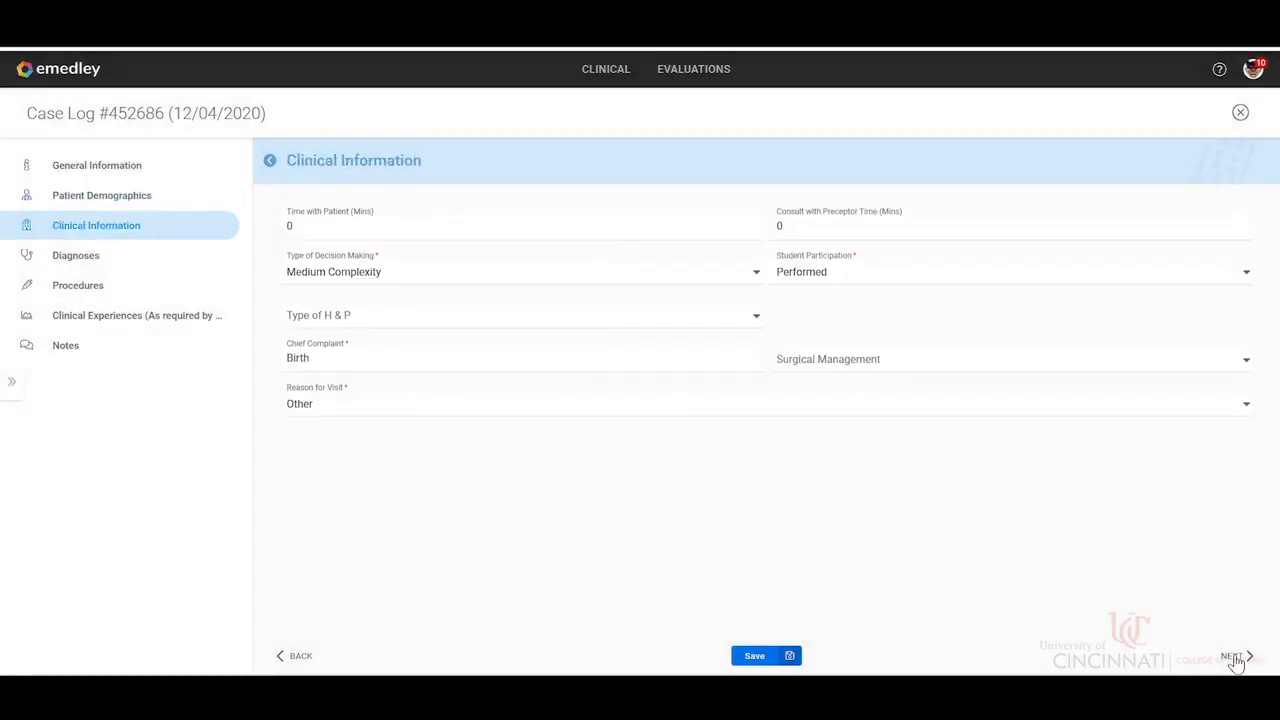
click(1233, 658)
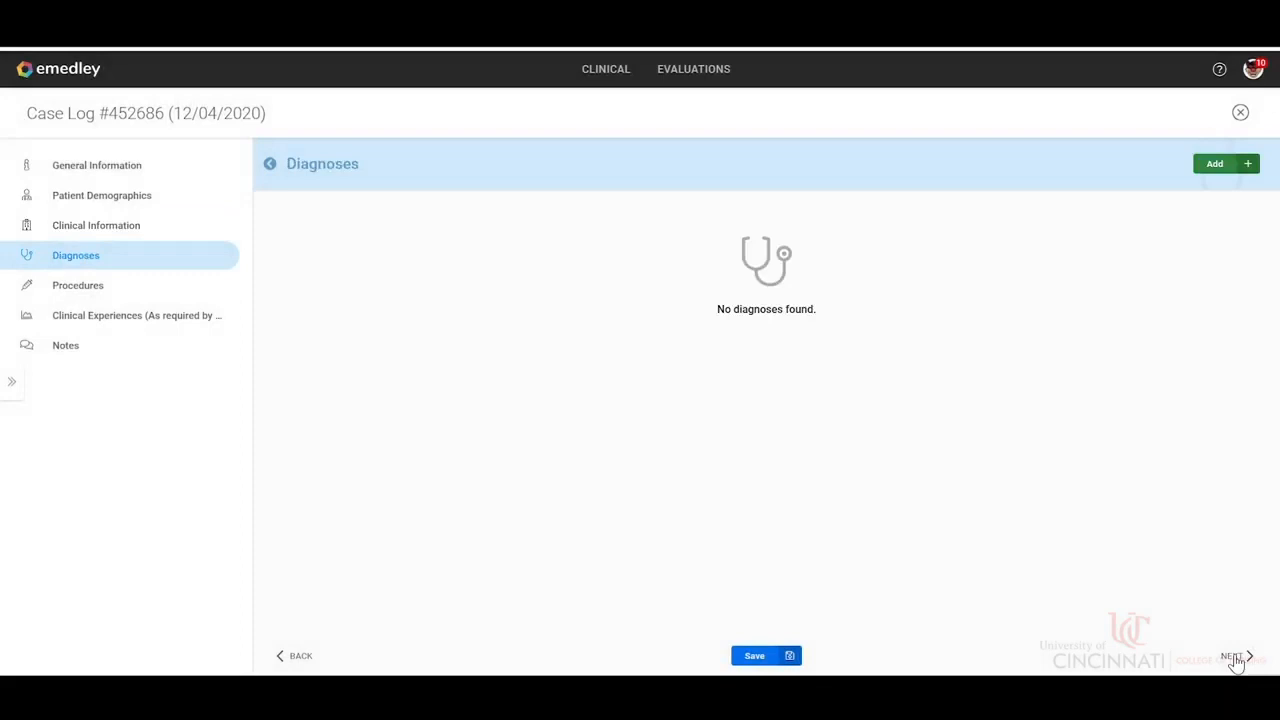
click(1235, 660)
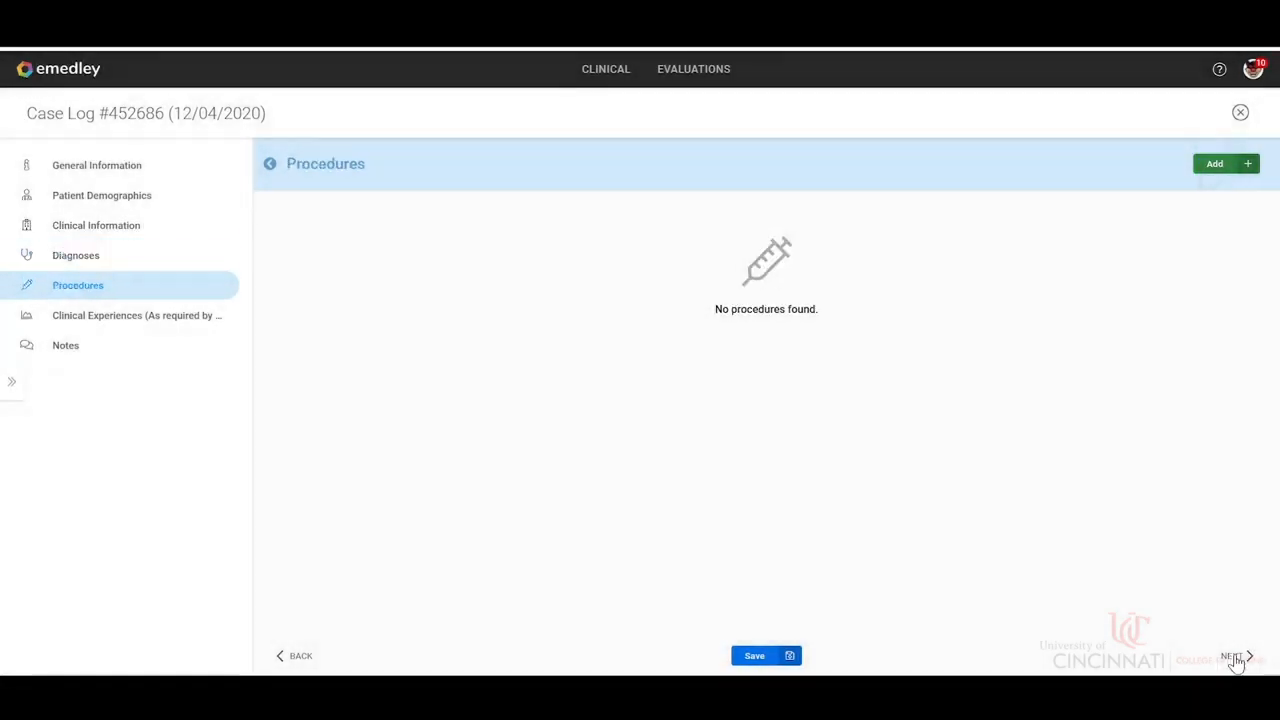
click(1232, 659)
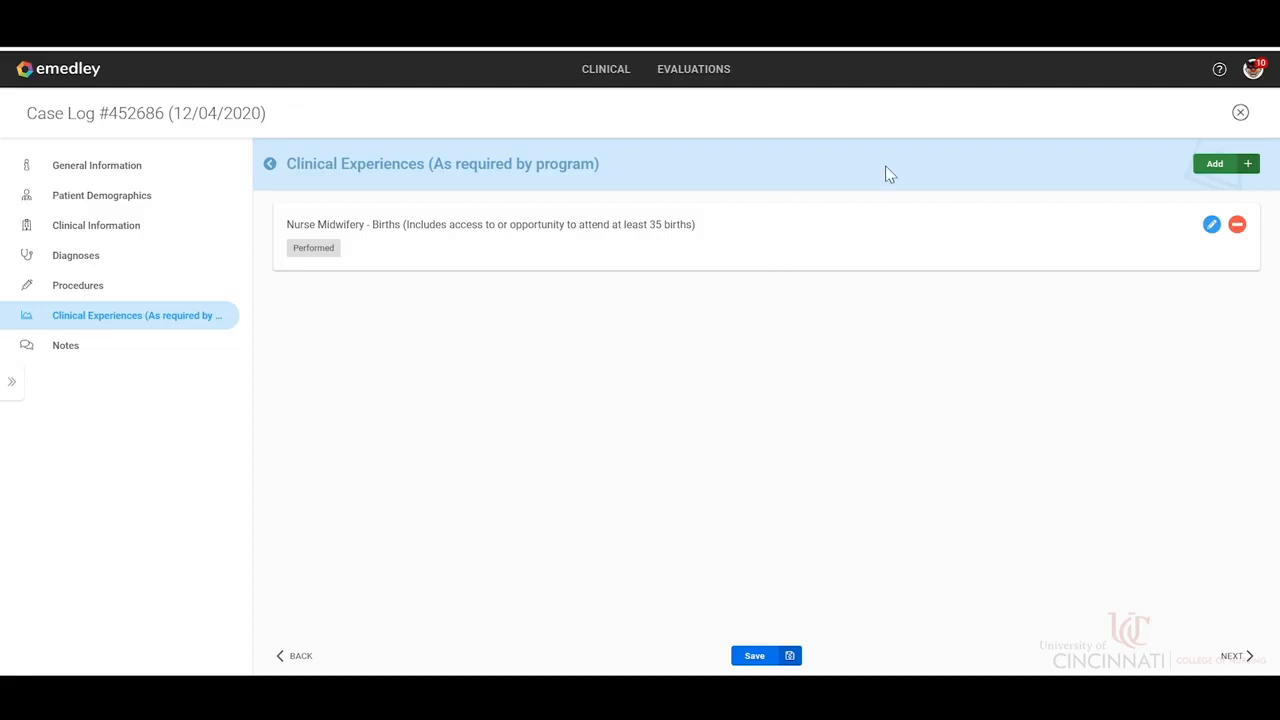
click(1238, 226)
click(682, 401)
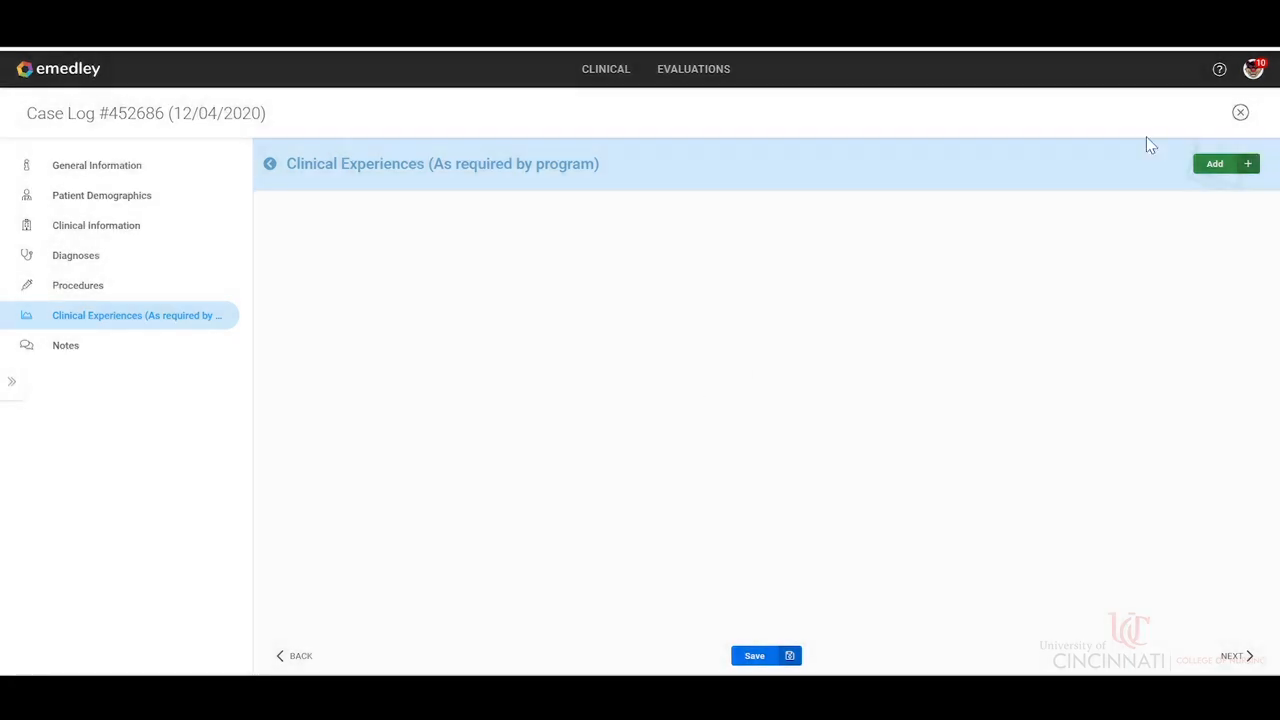
Add the Nurse Midwifery Postpartum Care clinical experience with Performed as the level of student participation.
click(1226, 164)
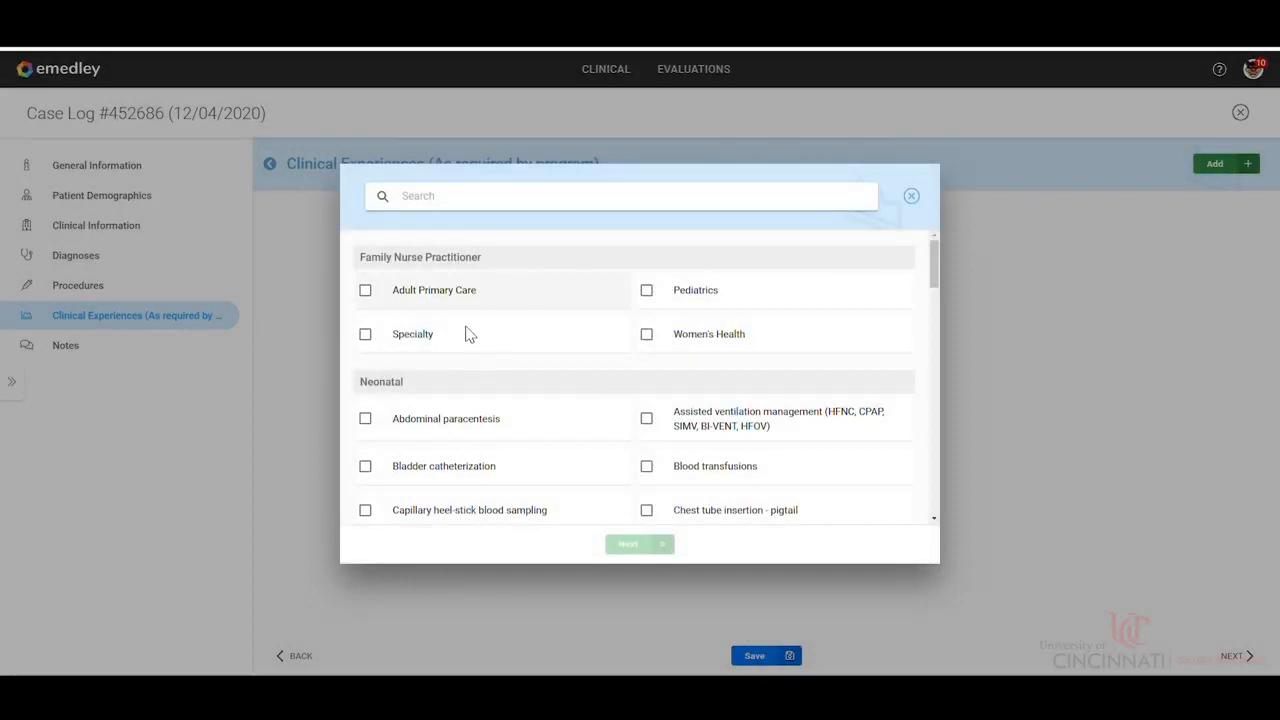
scroll(520, 452, down, 15)
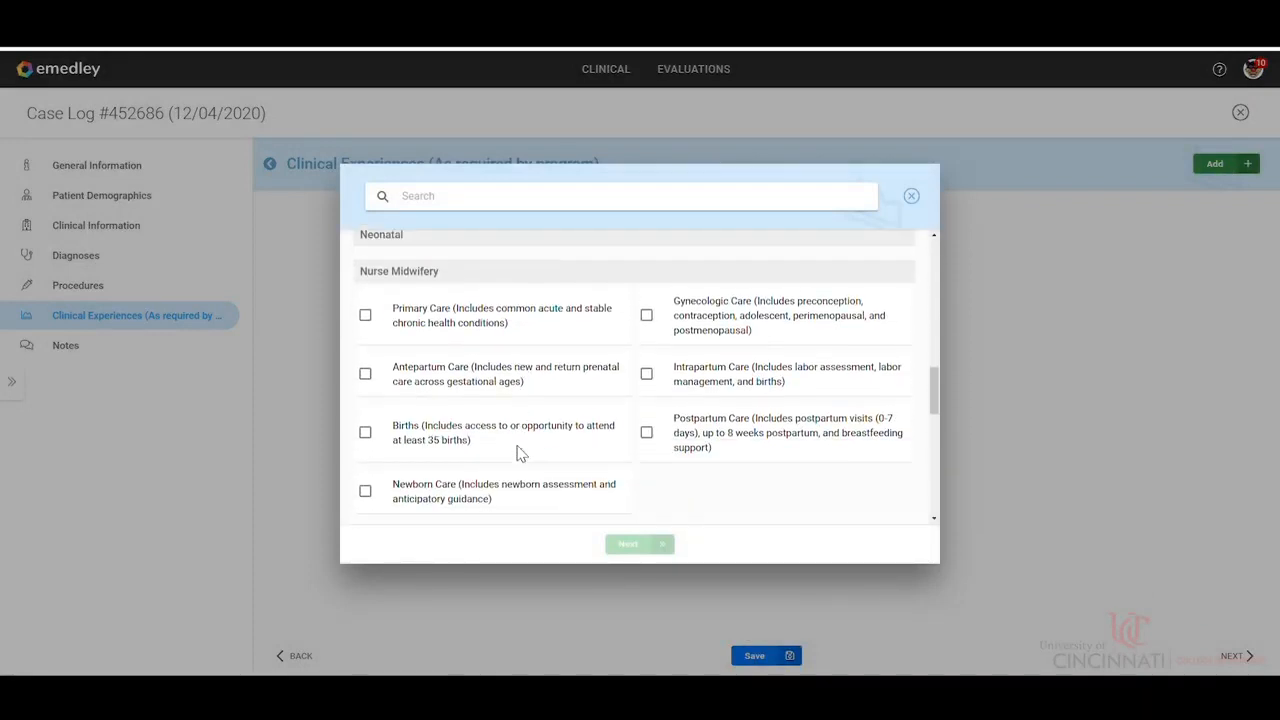
click(647, 433)
click(631, 548)
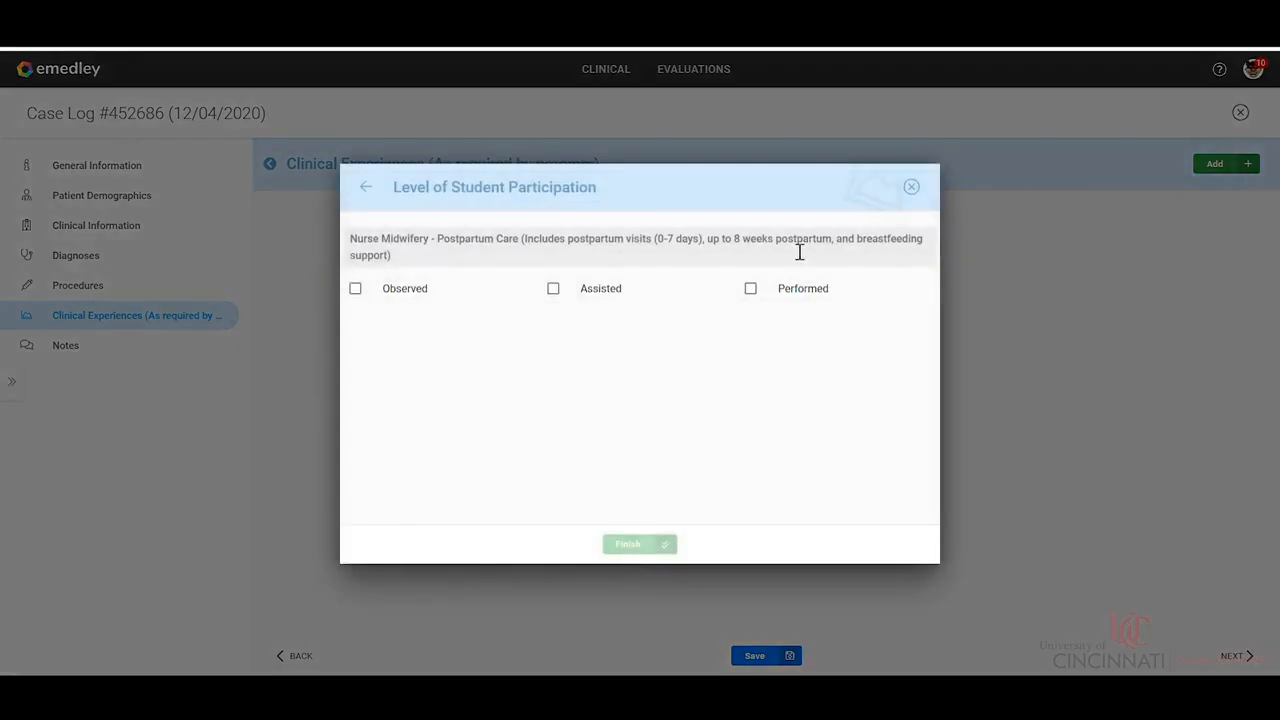
click(756, 294)
click(637, 545)
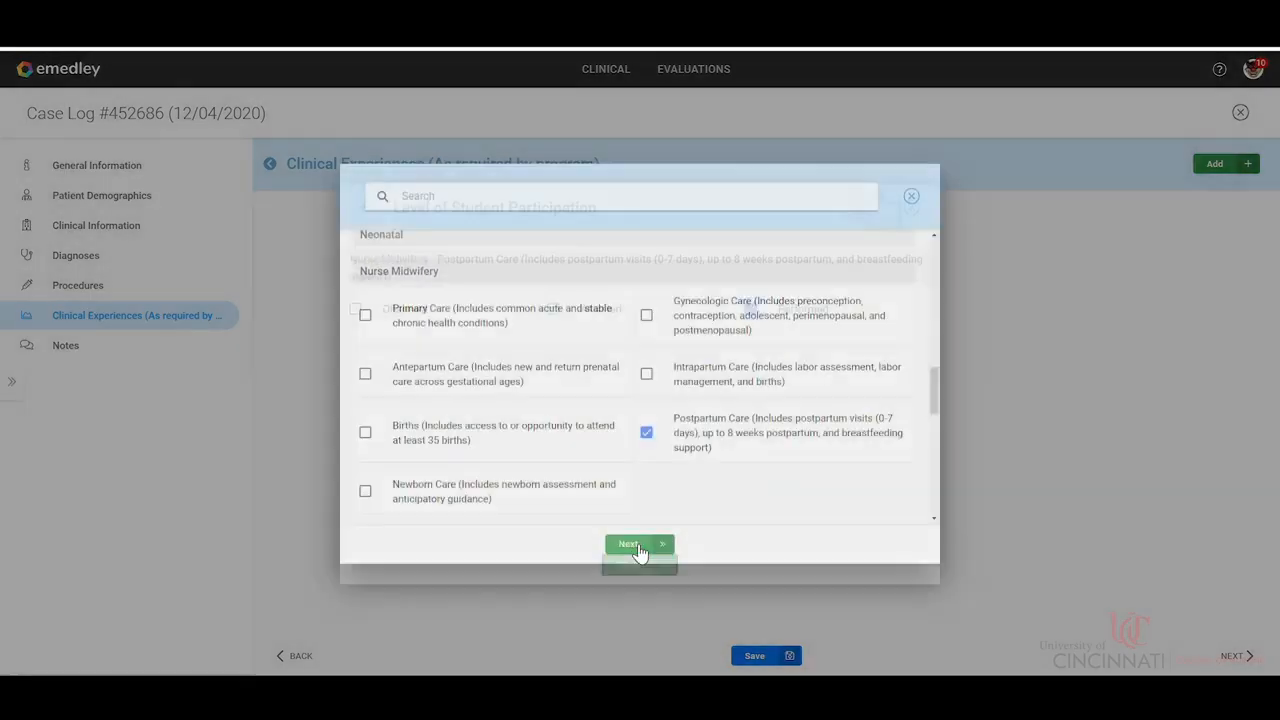
Finish the copied case log without notes, submit it for approval, and return to the home page.
click(1221, 650)
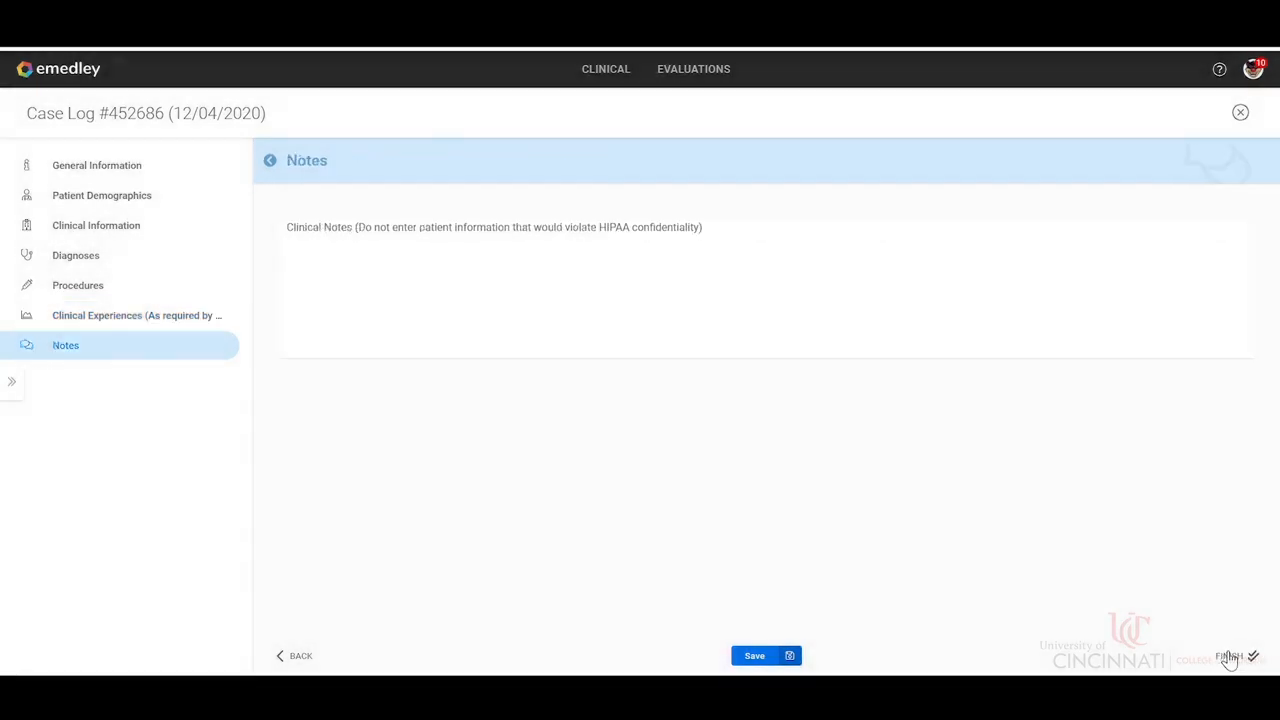
click(1223, 652)
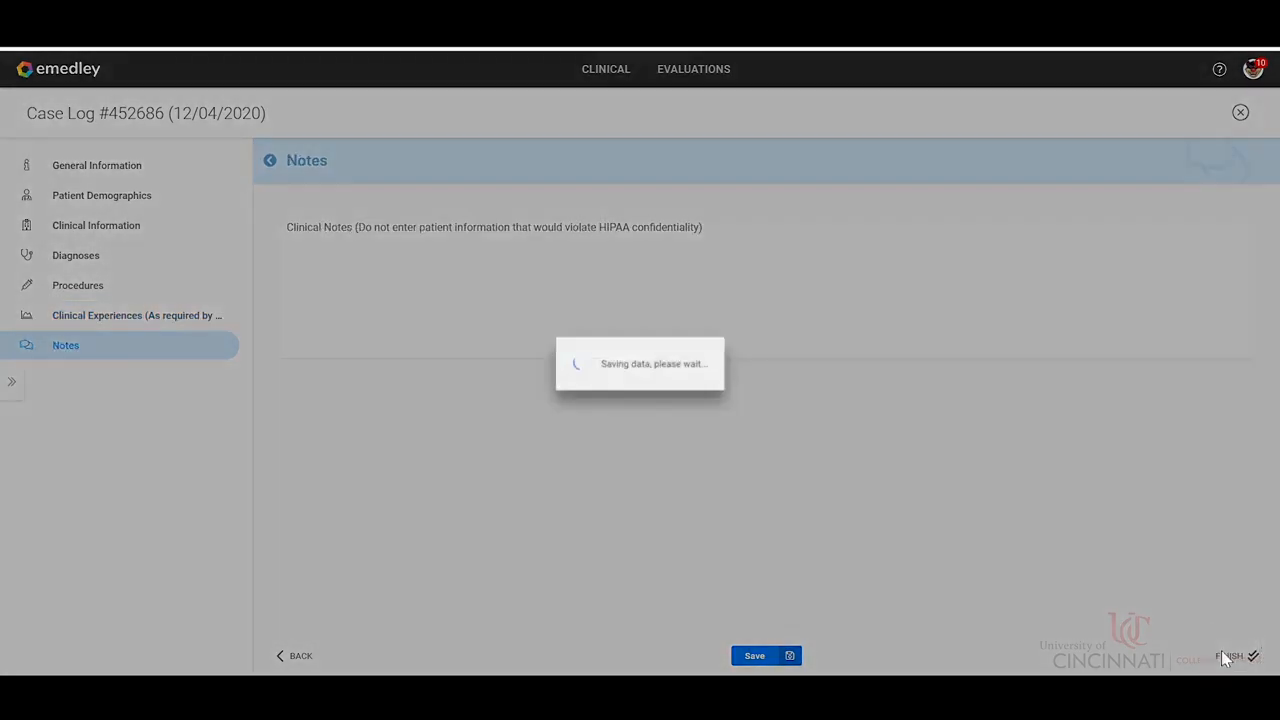
click(676, 414)
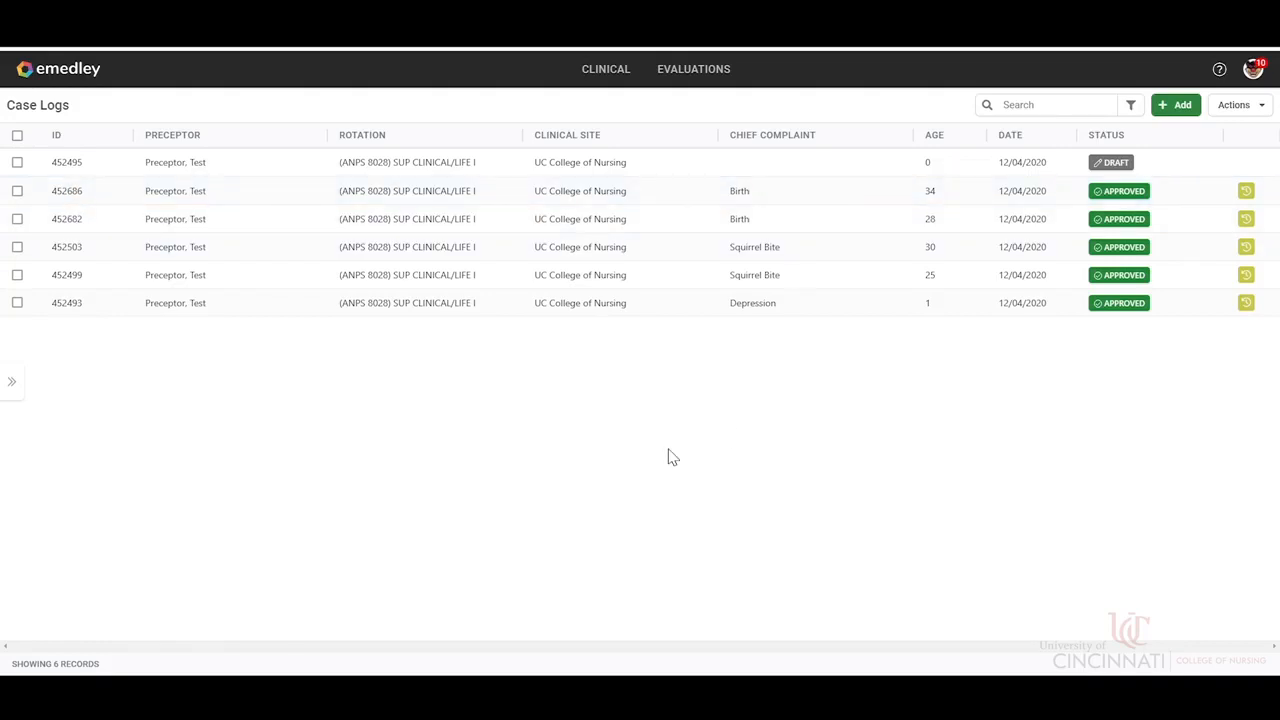
click(70, 72)
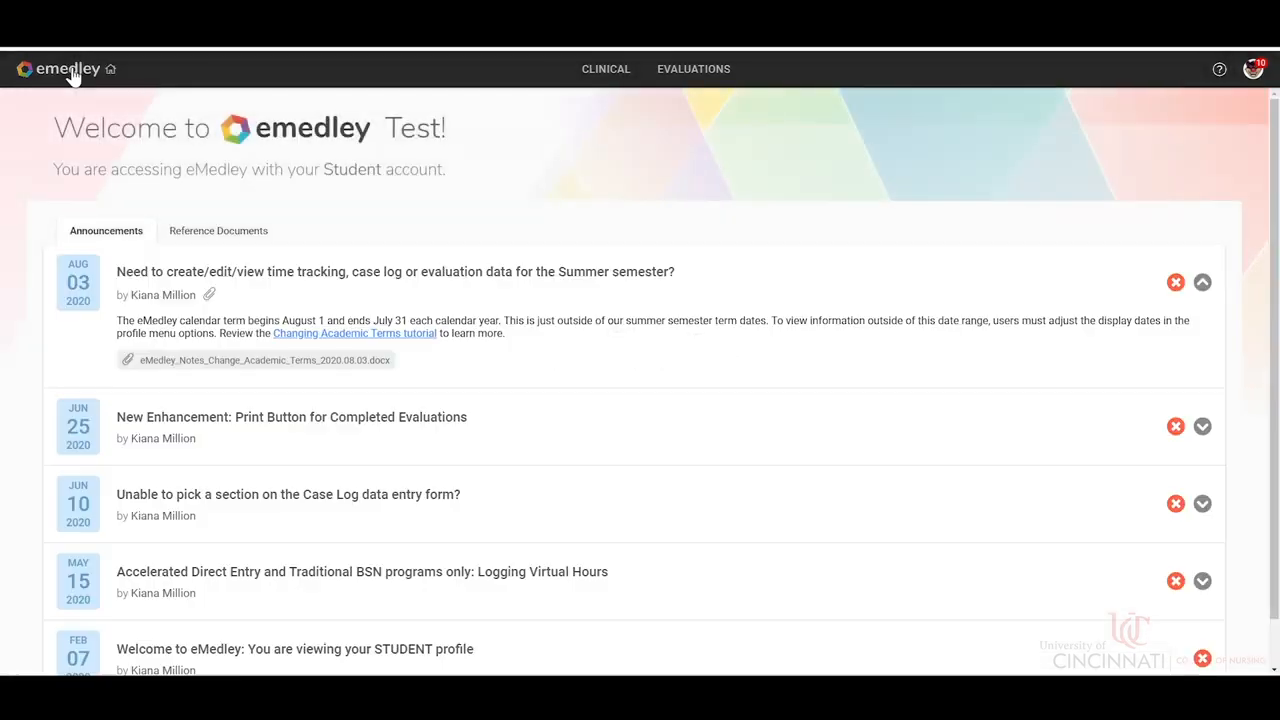